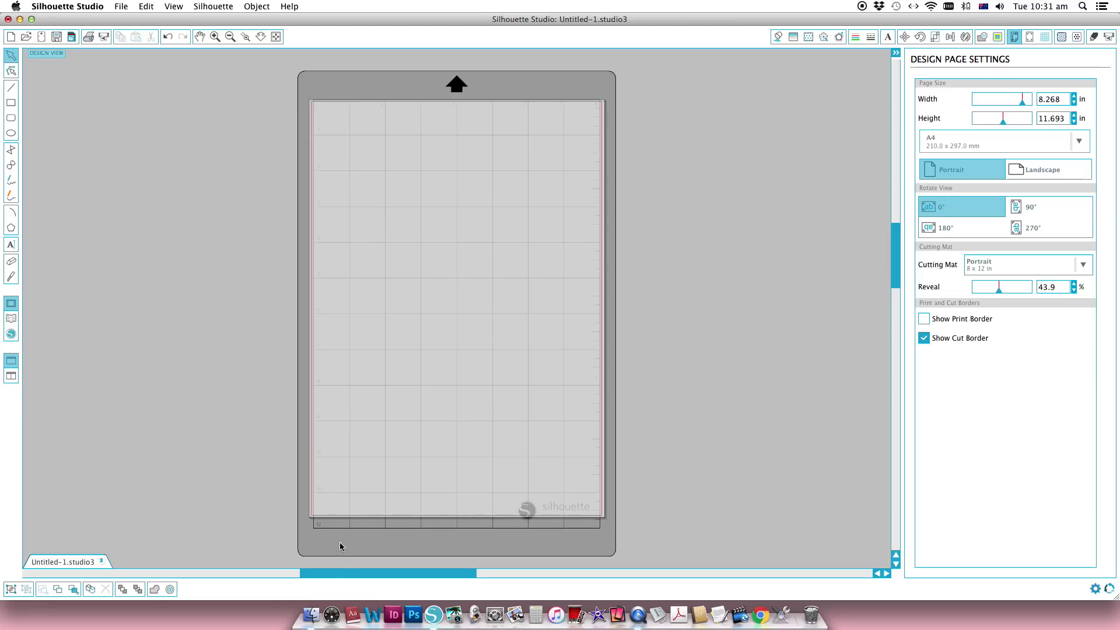
- Show the This Moment Cutfile folder's files in Finder beside the blank A4 mat
left_click(312, 616)
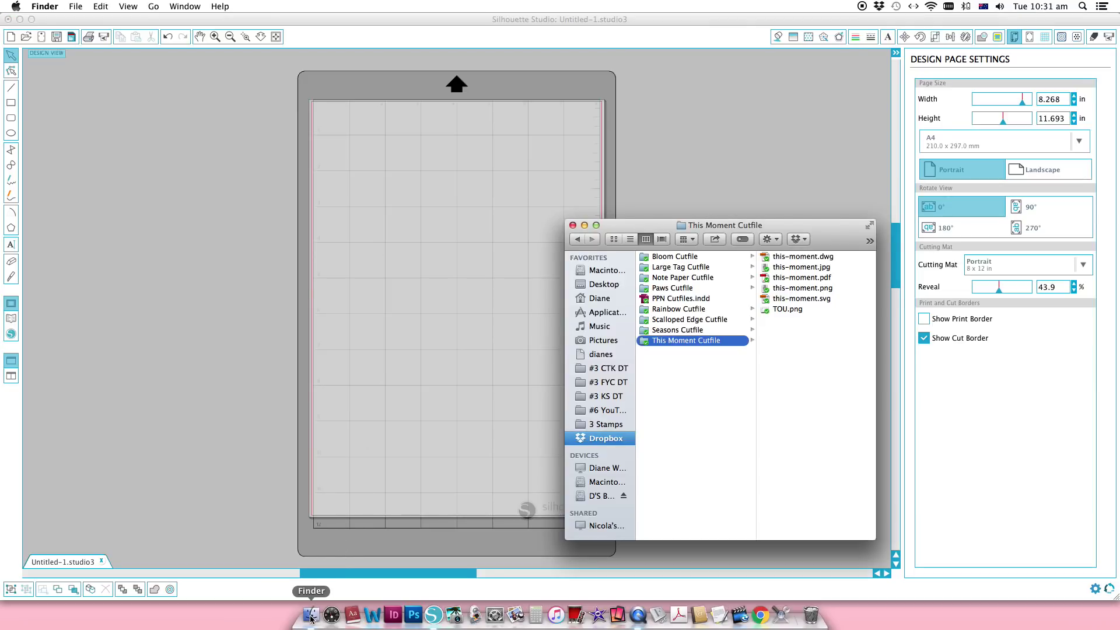
- Drag this-moment.jpg from Finder onto the A4 page and position the artwork
left_click(801, 268)
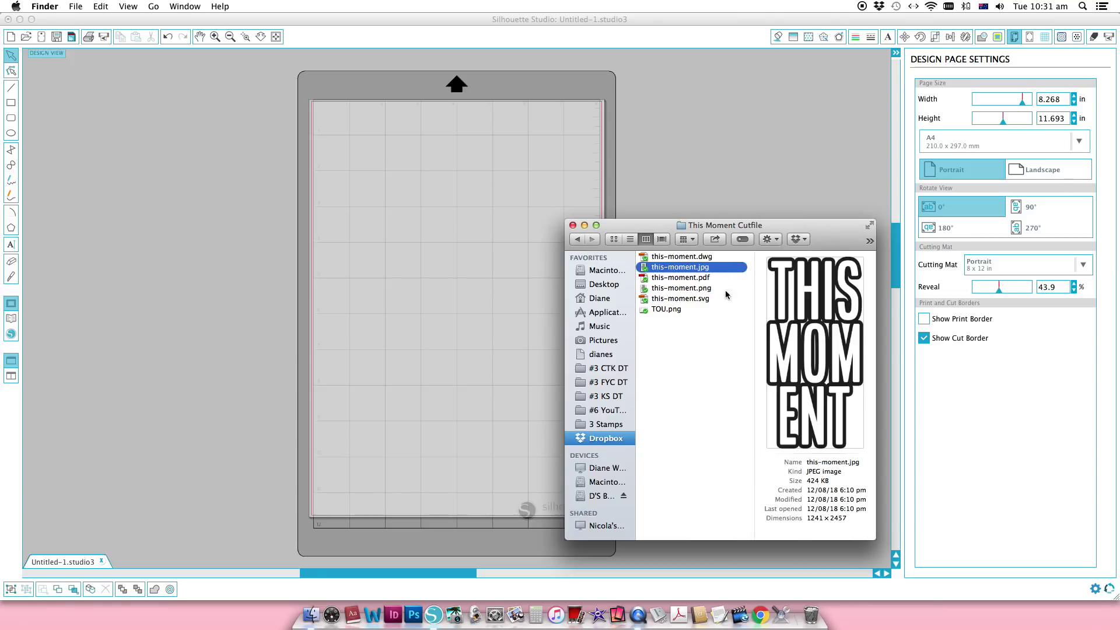
left_click_drag(680, 267, 476, 283)
left_click(461, 242)
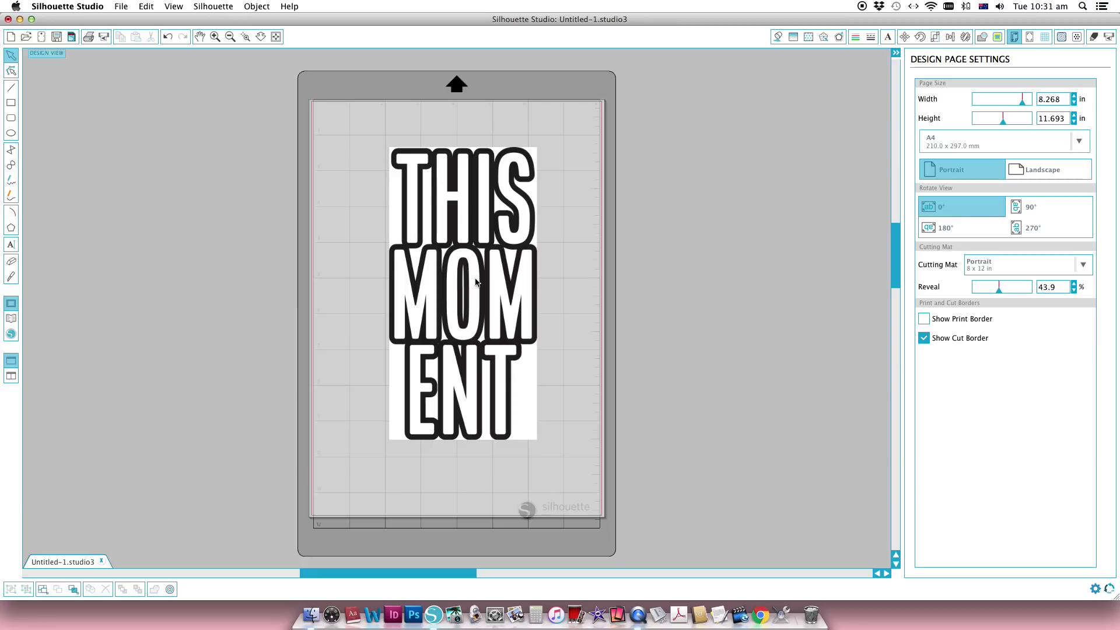
- Trace the whole THIS MOMENT image into cut lines with High Pass Filter turned off
left_click(998, 38)
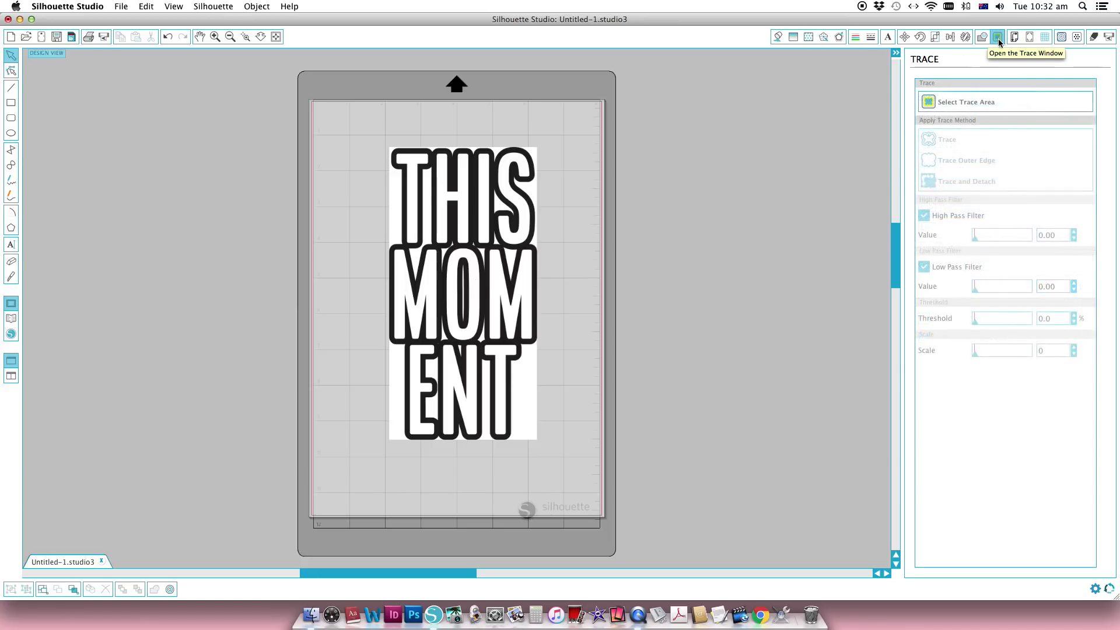
left_click(951, 104)
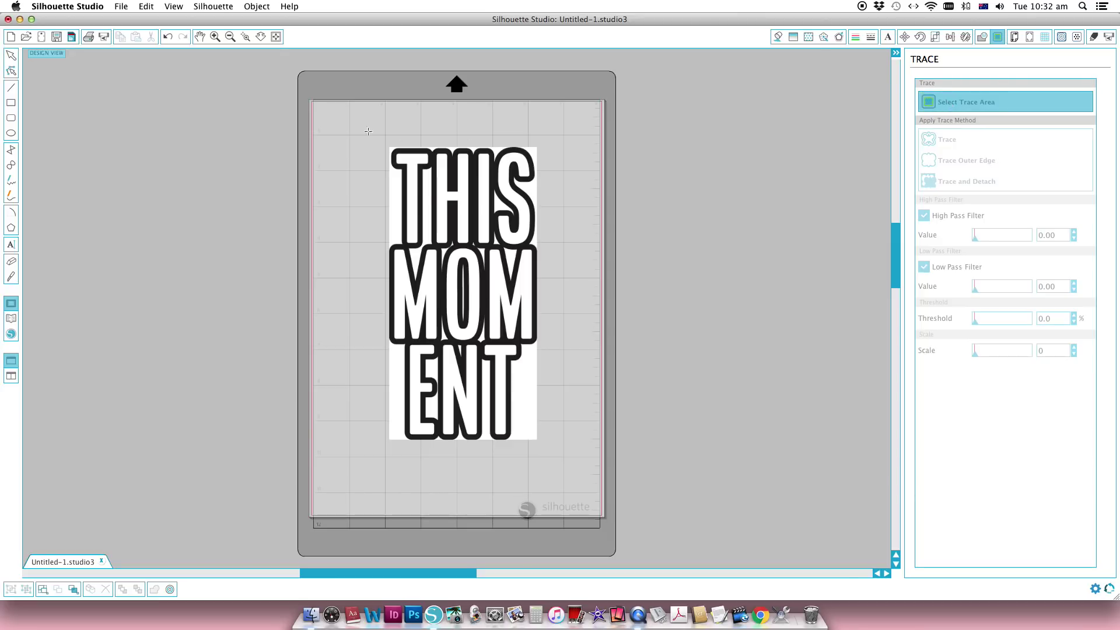
left_click_drag(373, 138, 556, 454)
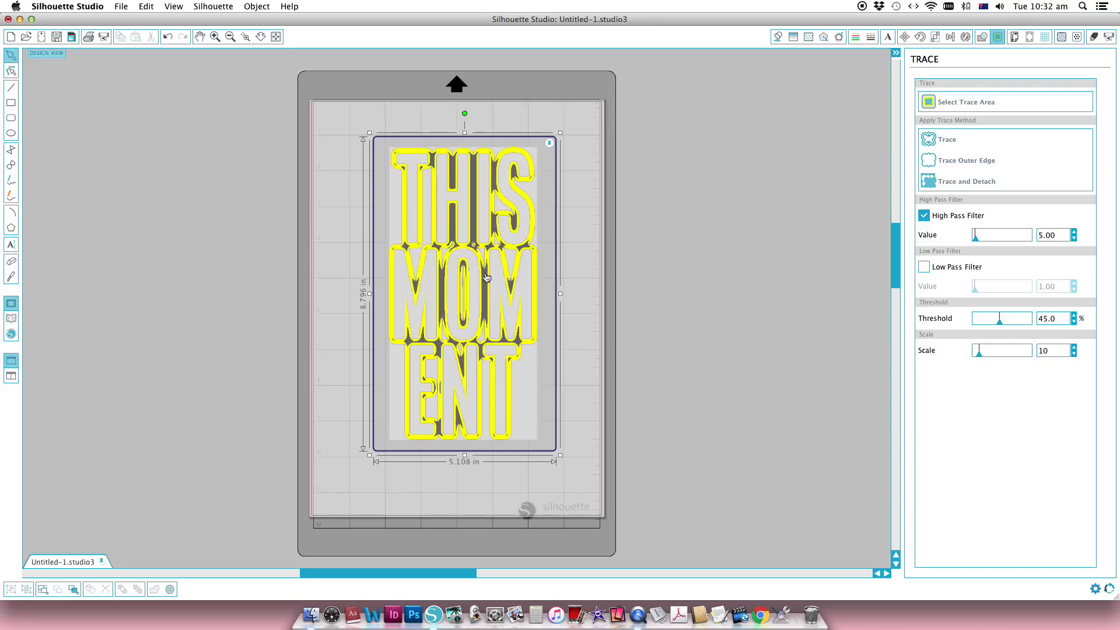
left_click(924, 216)
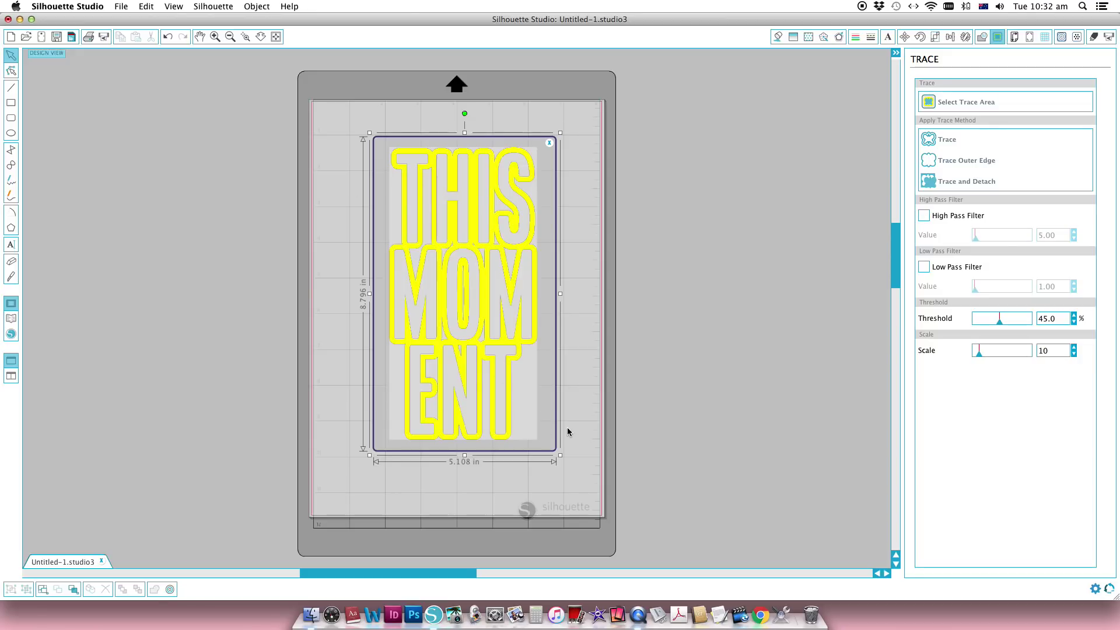
left_click(946, 143)
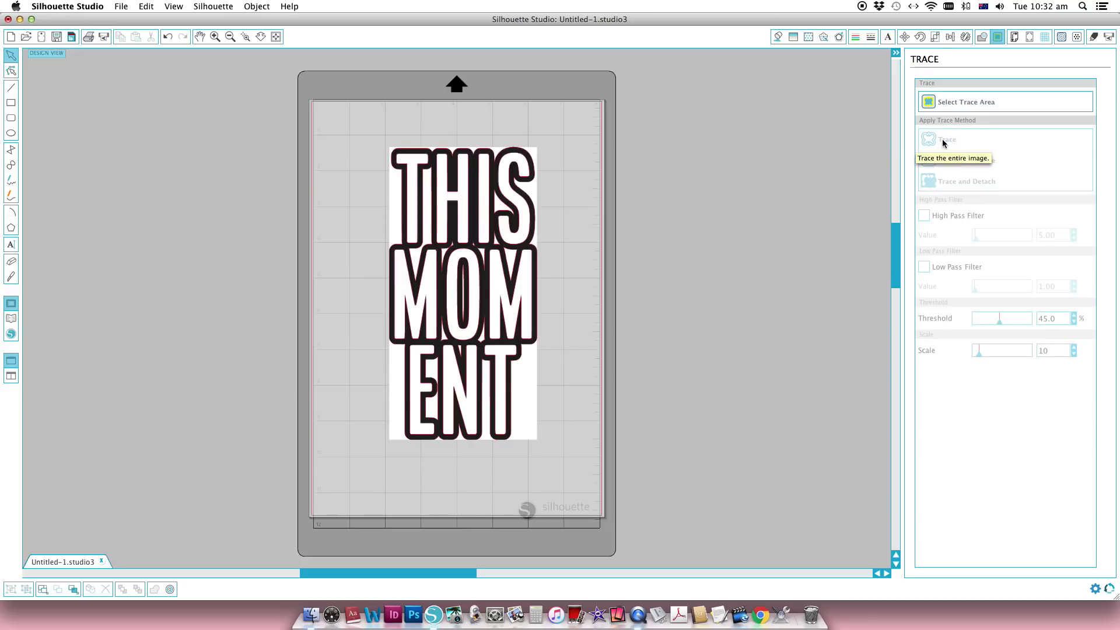
- Delete the original raster image, keeping only the traced outlines selected
left_click(529, 391)
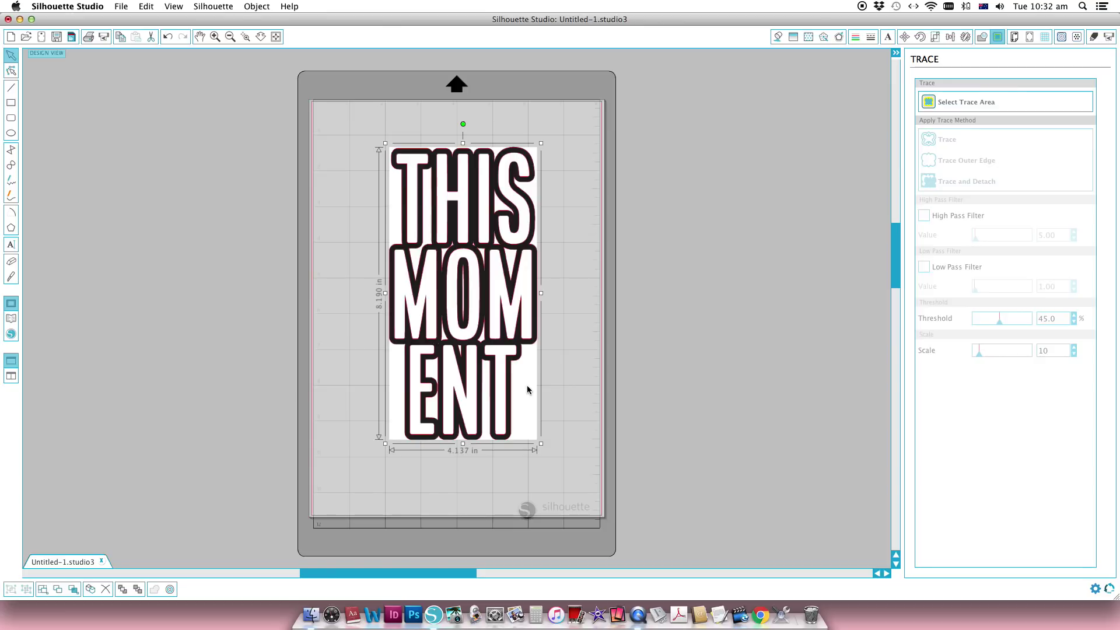
key("Delete")
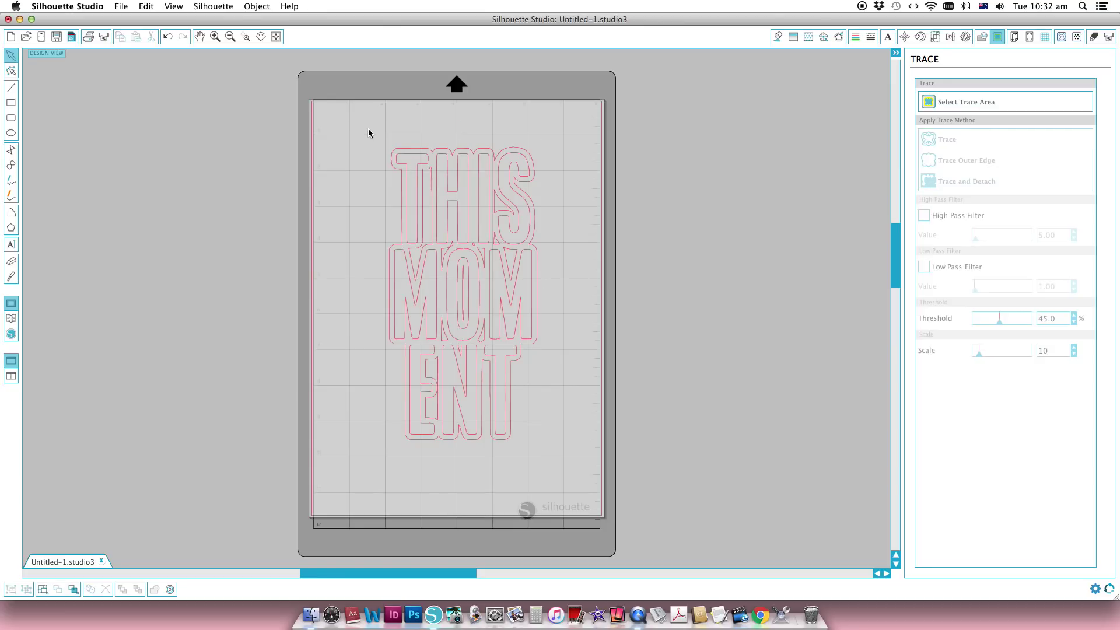
left_click(426, 229)
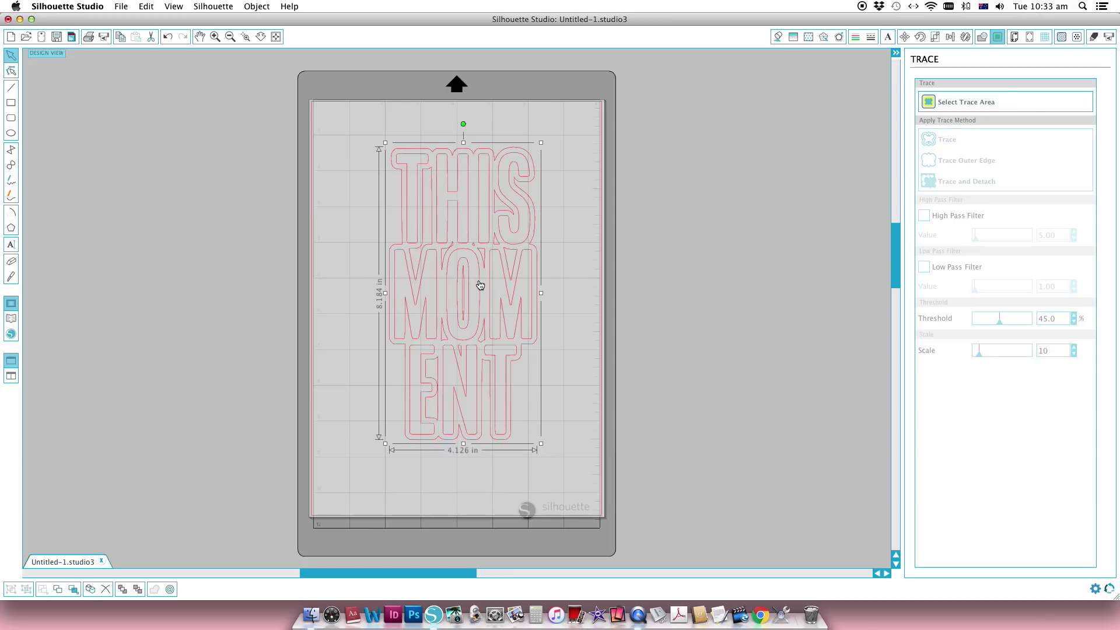
- Duplicate the THIS MOMENT outlines and move the copy off the mat to the right
left_click_drag(478, 283, 418, 252)
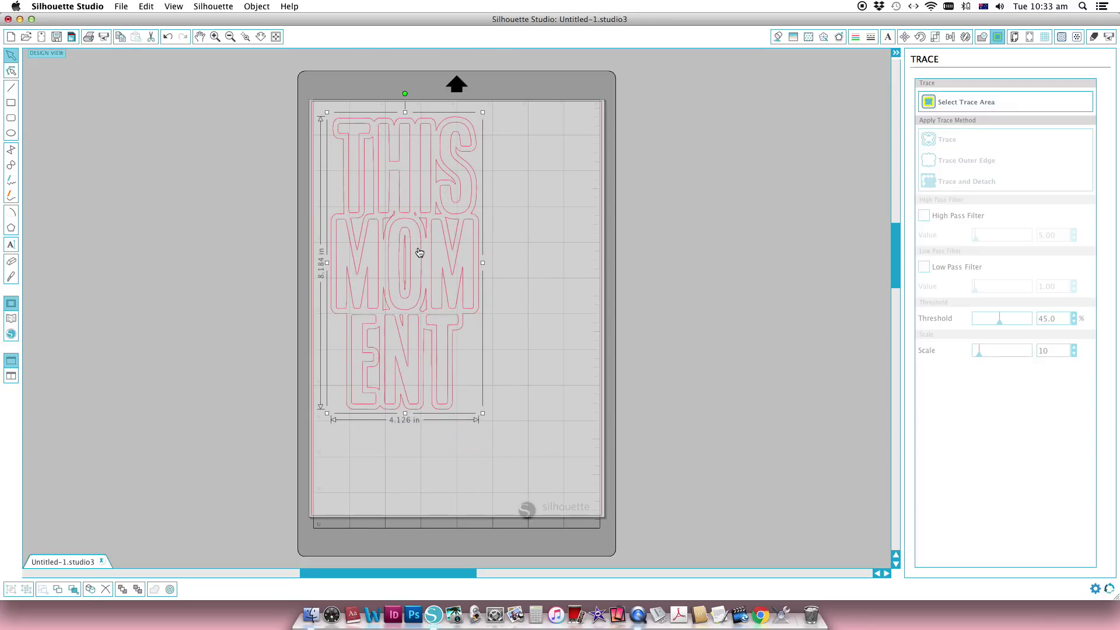
right_click(413, 286)
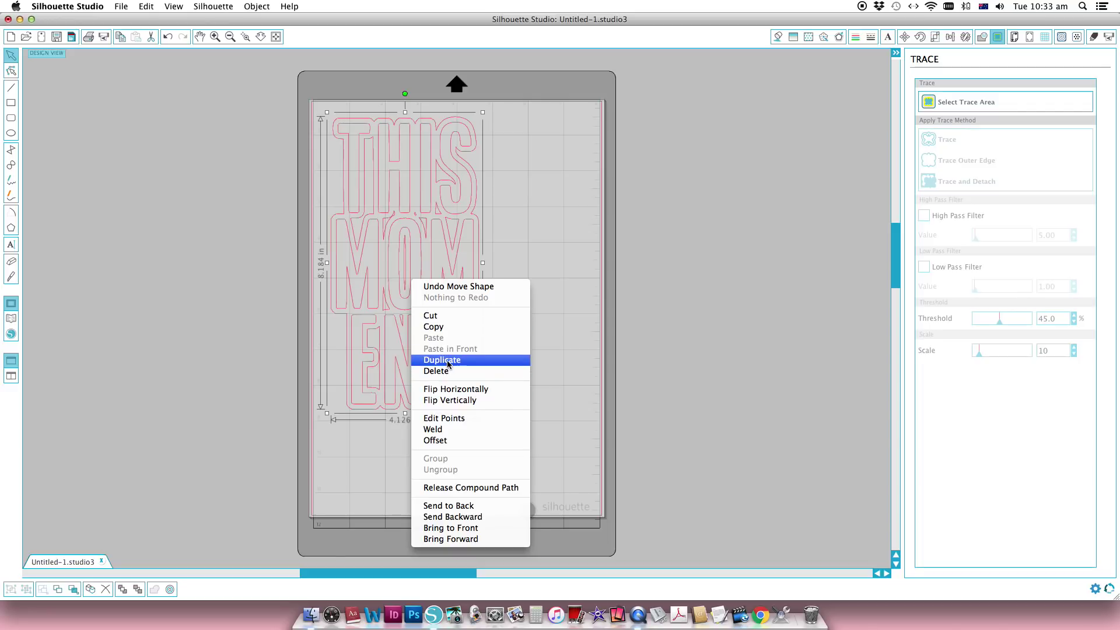
left_click(436, 360)
left_click_drag(406, 259, 731, 246)
- Flip the original THIS MOMENT outlines on the mat
left_click(471, 221)
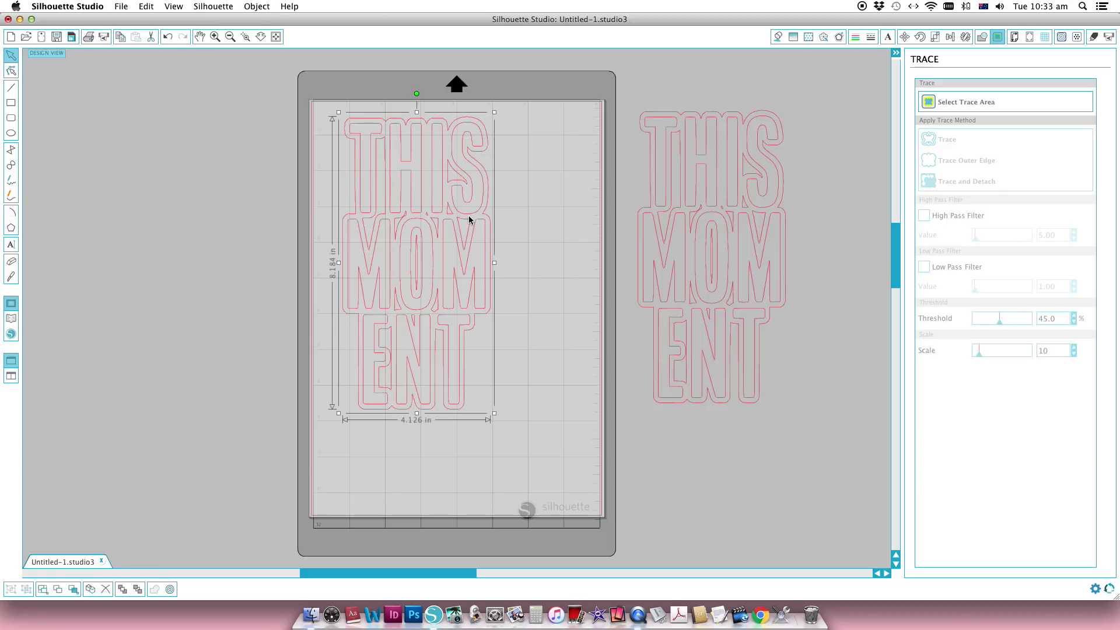
right_click(470, 220)
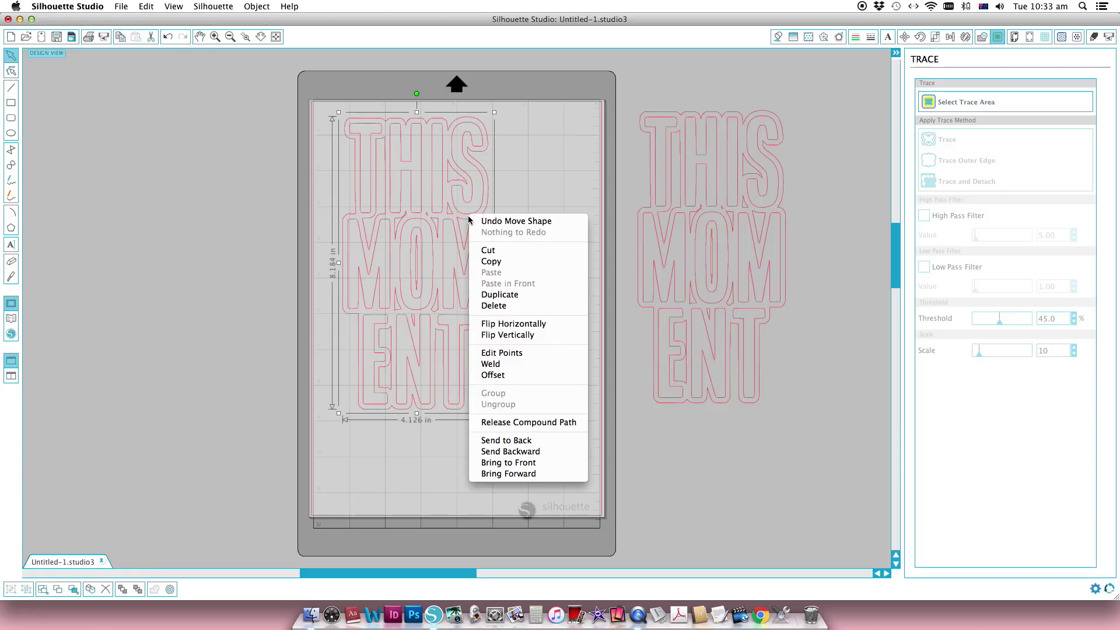
left_click(523, 336)
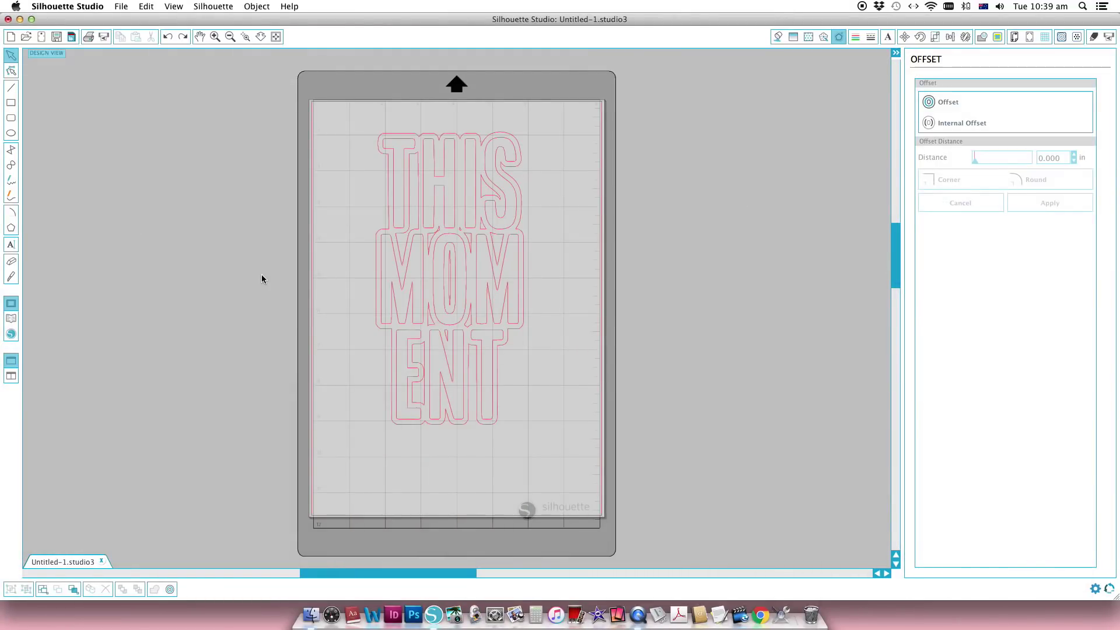
- Release the THIS MOMENT outlines into separate letter shapes
left_click(425, 293)
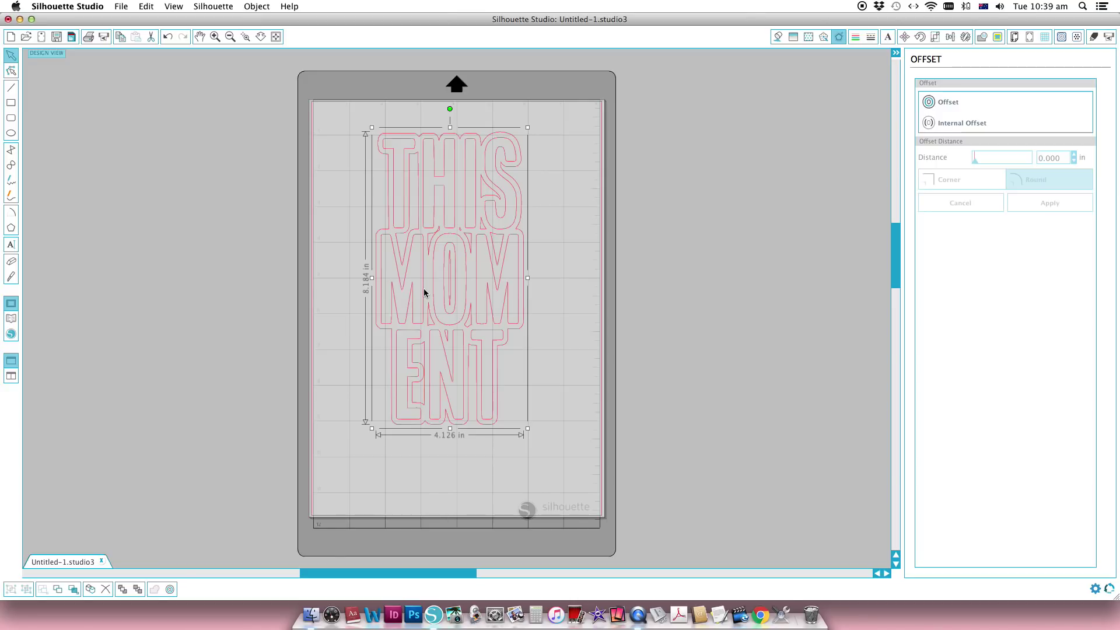
right_click(424, 290)
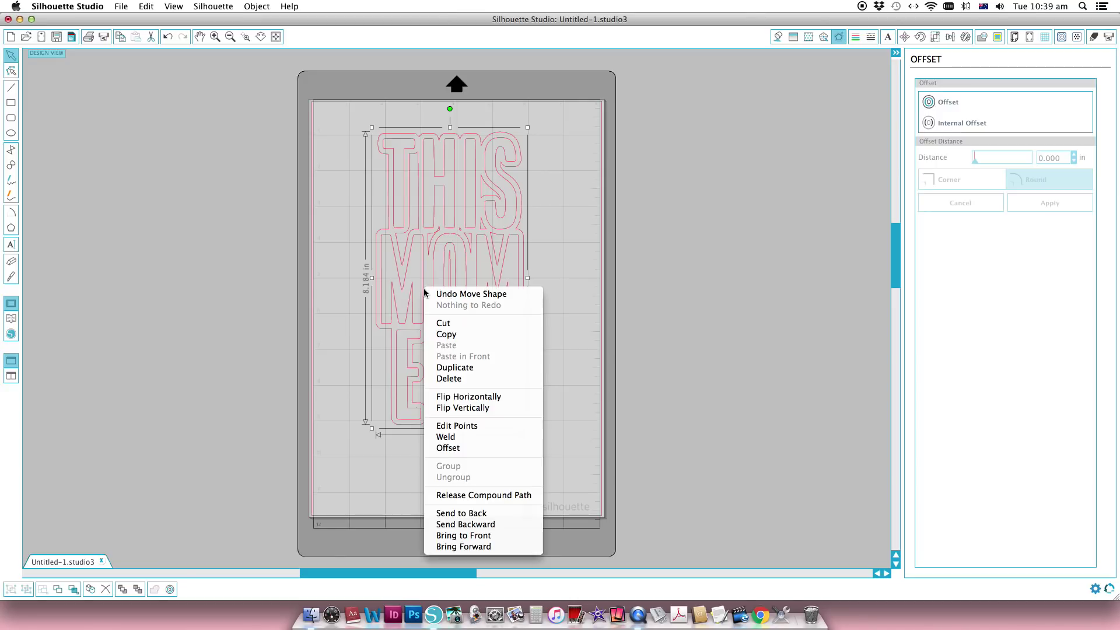
left_click(465, 495)
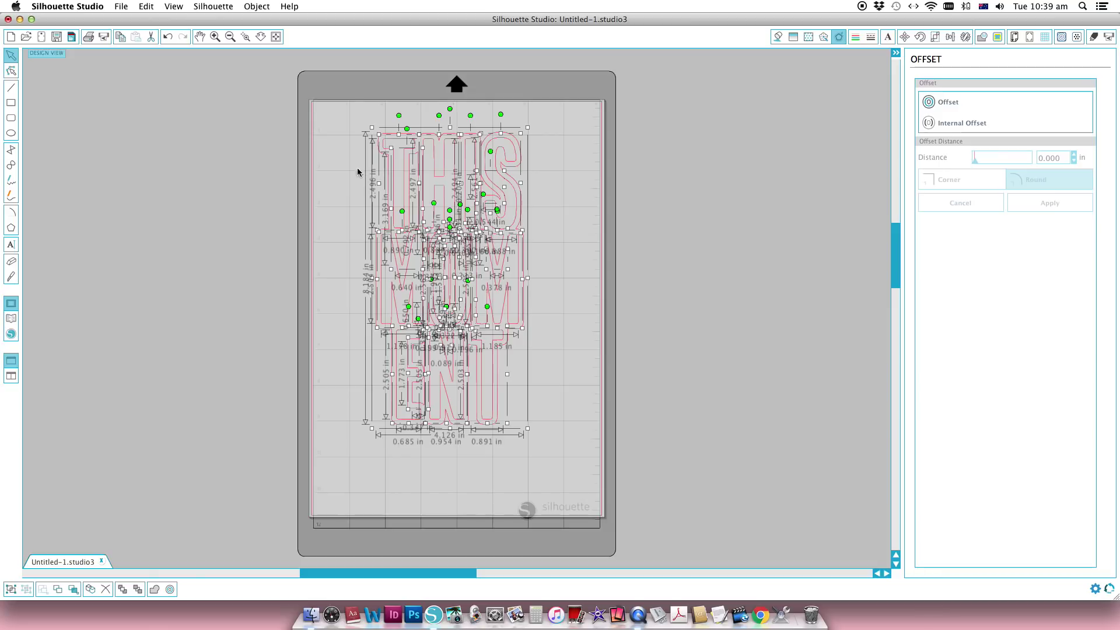
left_click(331, 117)
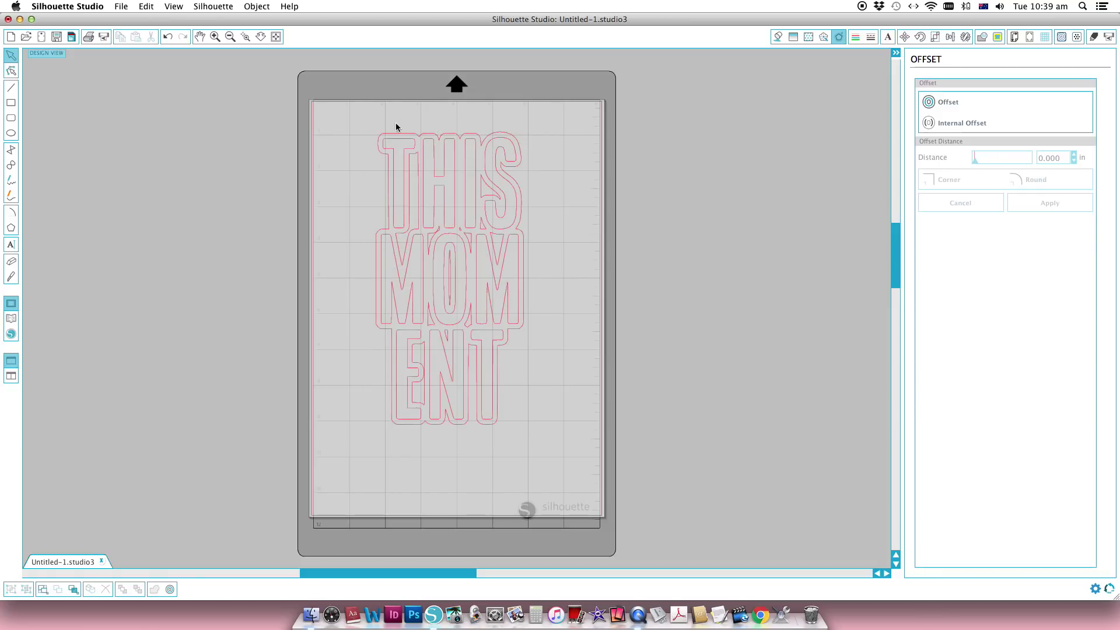
left_click(418, 138)
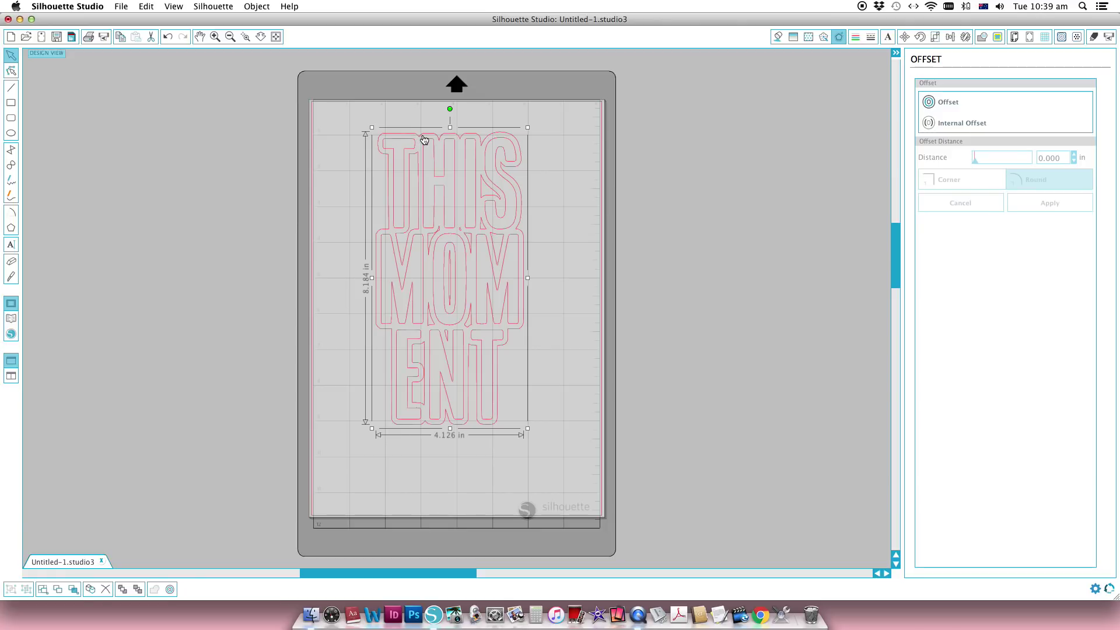
left_click(424, 140)
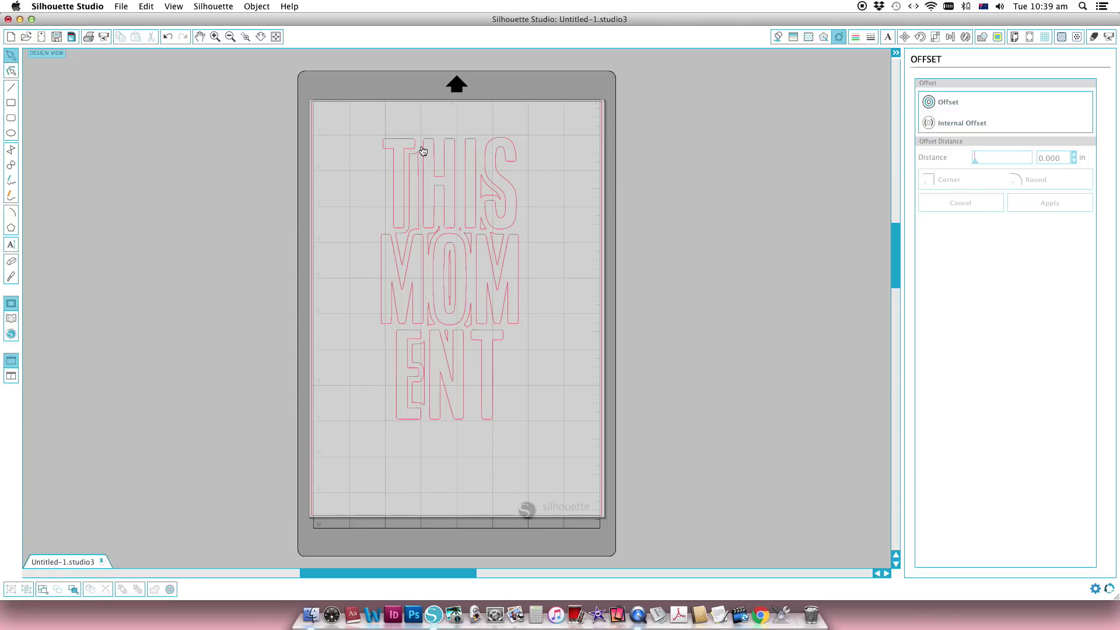
left_click(418, 159)
left_click(418, 159)
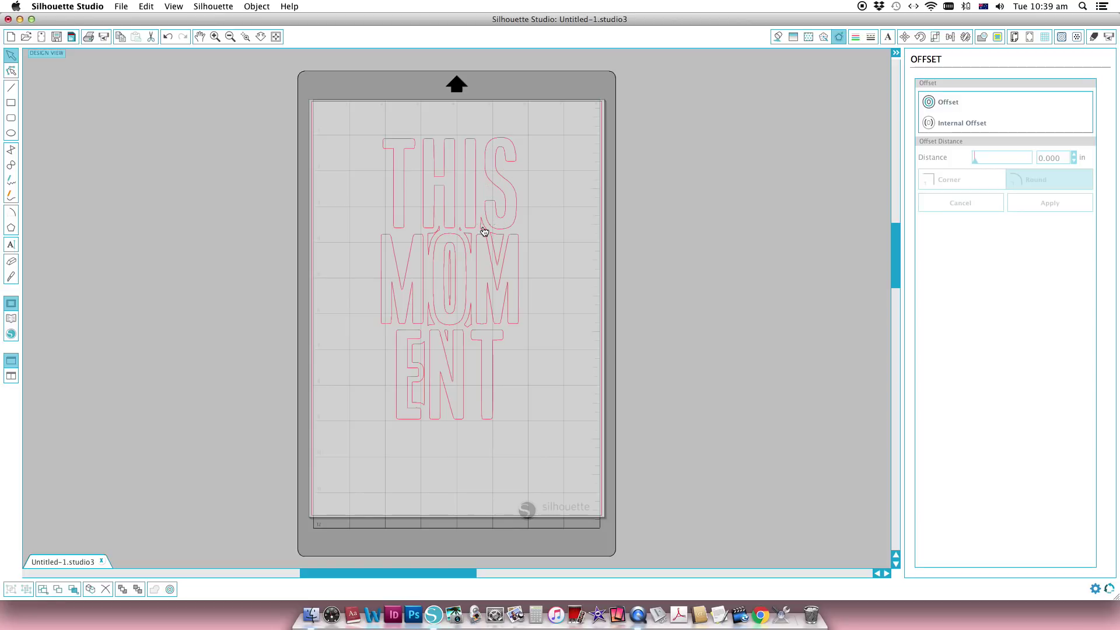
- Delete the stray inner pieces inside the M letters of MOM
left_click(441, 233)
left_click(453, 233)
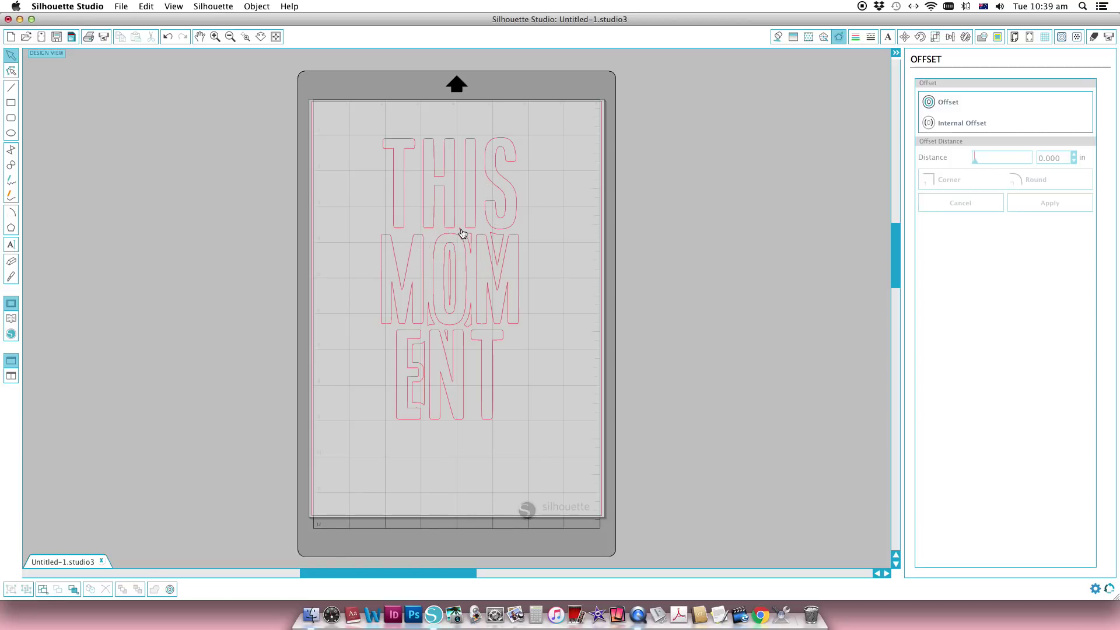
left_click(465, 240)
left_click(474, 247)
key("Delete")
left_click(482, 248)
key("Delete")
left_click(458, 312)
key("Delete")
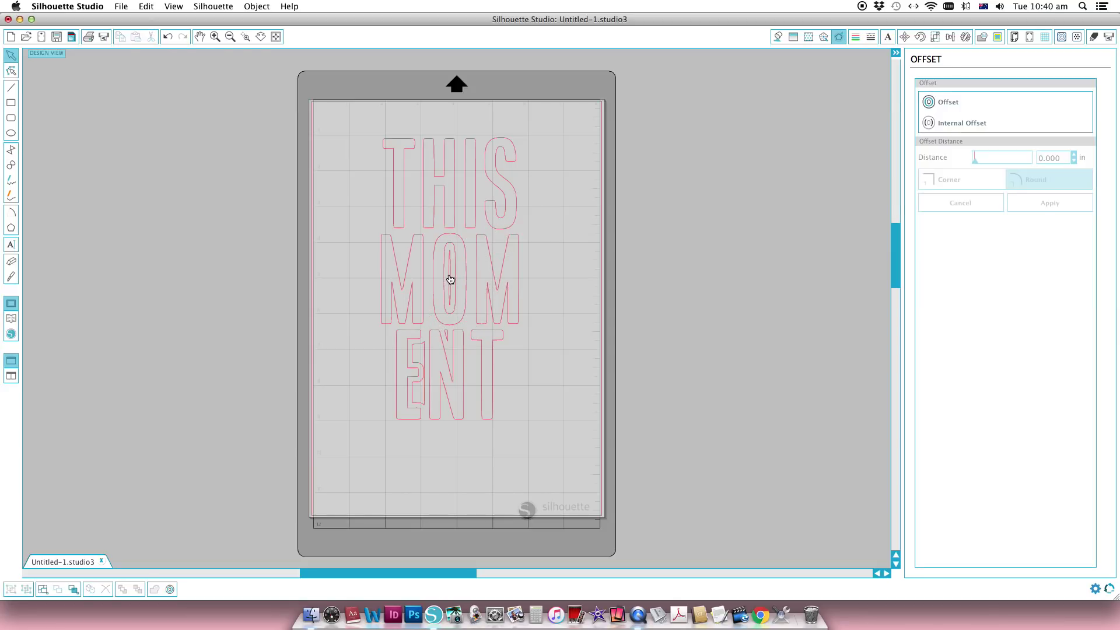
- Delete the stray pieces around the O and inside the ENT letters
left_click(450, 280)
key("Delete")
left_click(451, 335)
key("Delete")
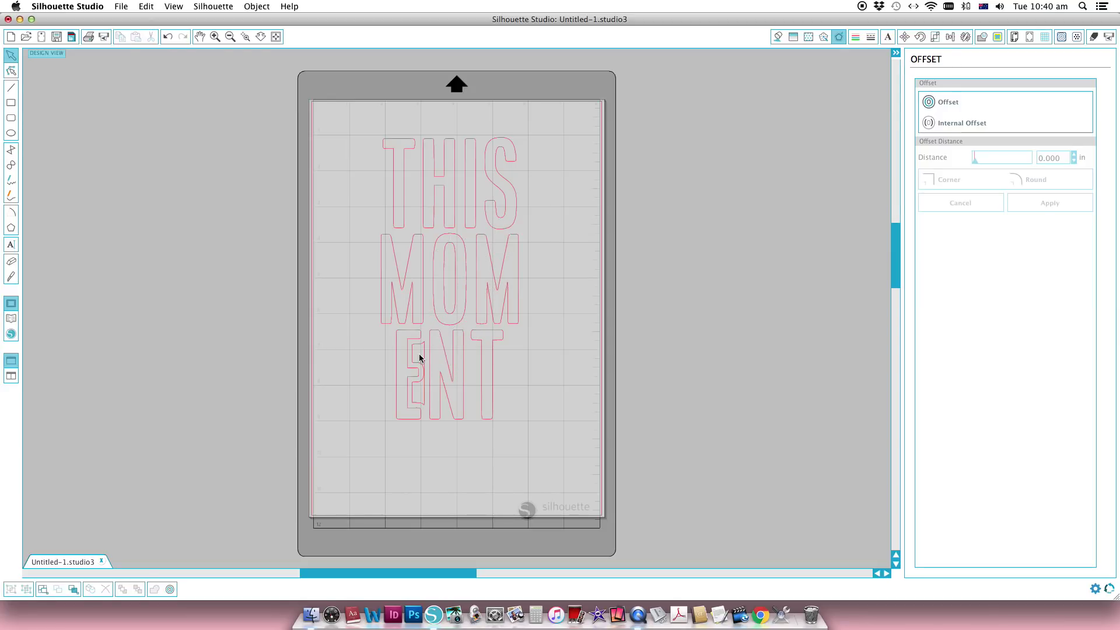
left_click(418, 350)
key("Delete")
- Nudge the THIS letters up and line the N up with E and T in the bottom row
left_click_drag(359, 130, 569, 200)
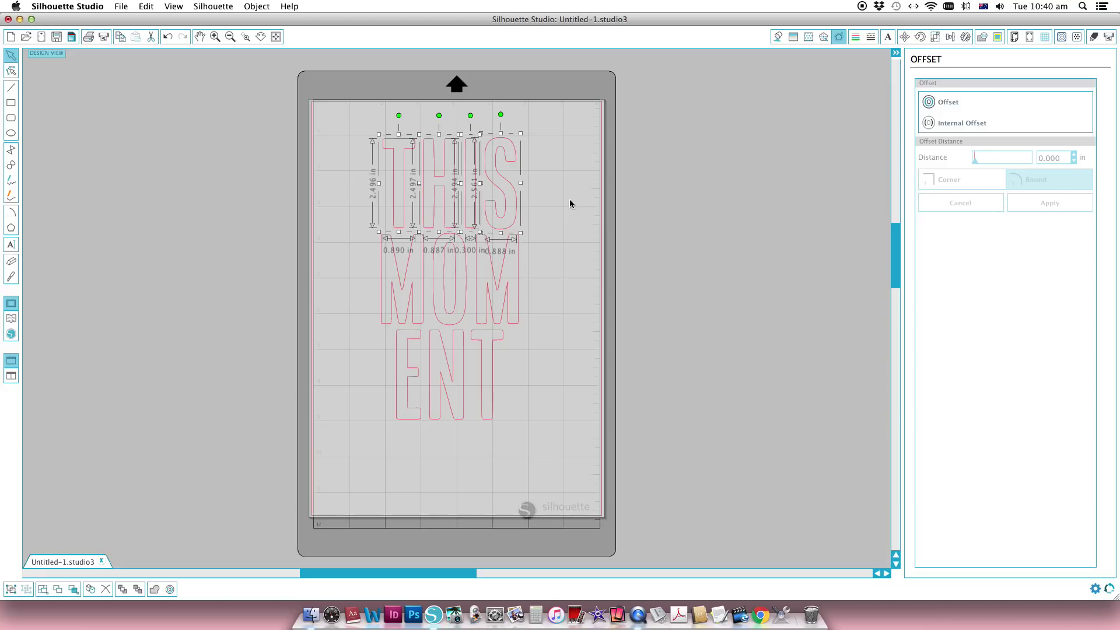
key("Up")
key("Up")
key("Up")
key("Up")
key("Up")
key("Up")
left_click_drag(541, 434, 530, 454)
left_click(447, 351, "shift")
left_click(433, 453)
left_click_drag(407, 421, 361, 429)
- Shift the E left, the right-hand M right, the S right and the top T left
left_click(403, 383)
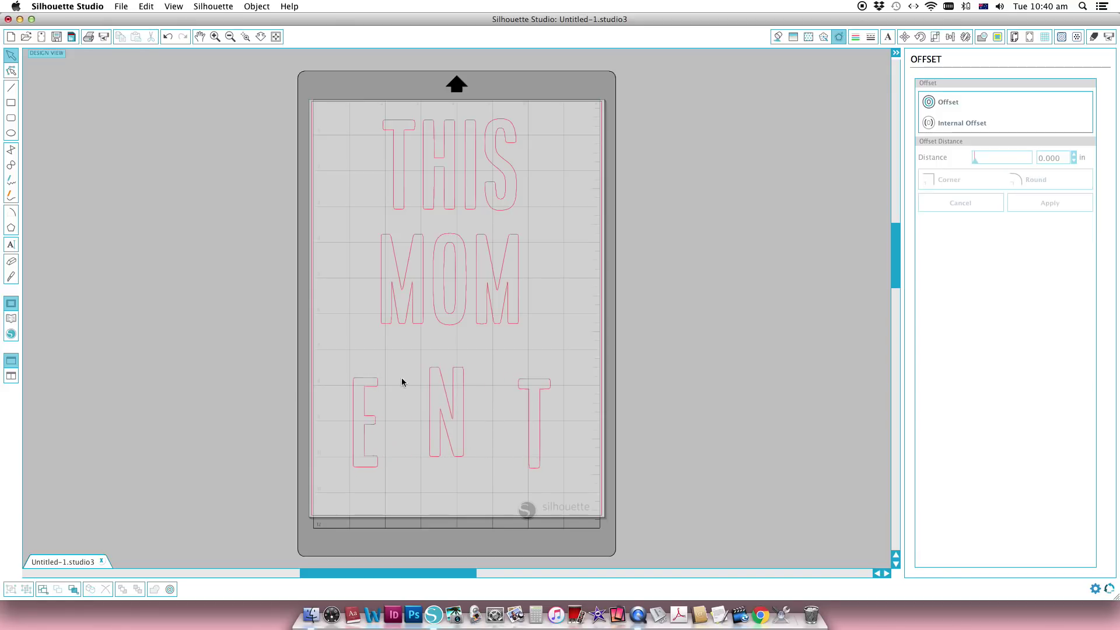
left_click_drag(415, 323, 374, 326)
left_click(482, 311)
left_click_drag(482, 311, 521, 326)
left_click_drag(516, 200, 562, 200)
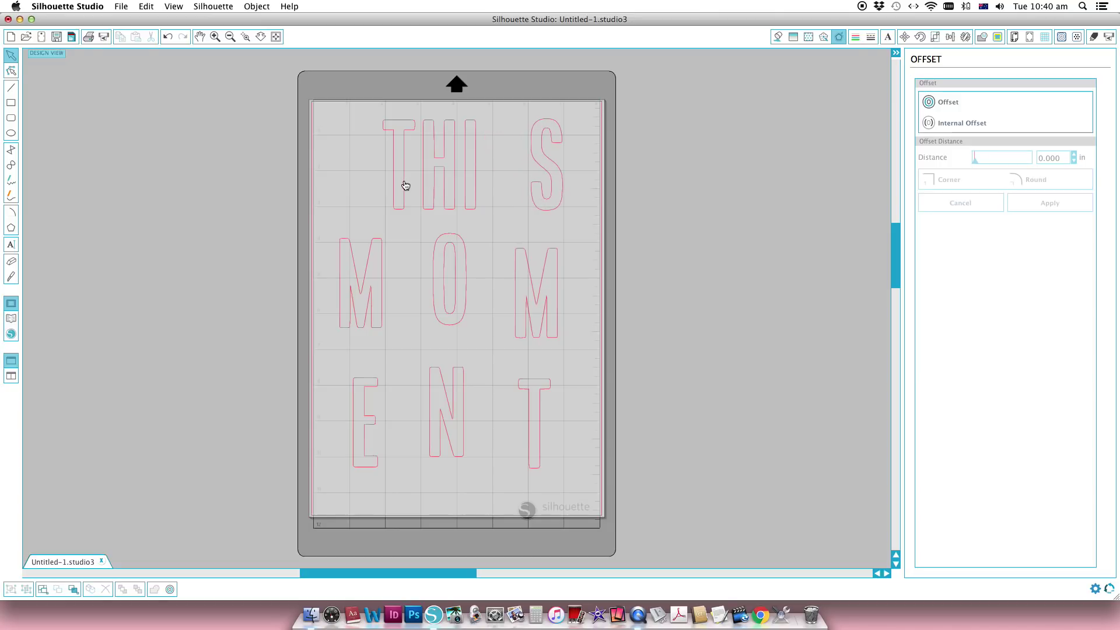
mouse_move(405, 183)
left_mouse_down()
mouse_move(365, 183)
mouse_move(414, 169)
left_mouse_up()
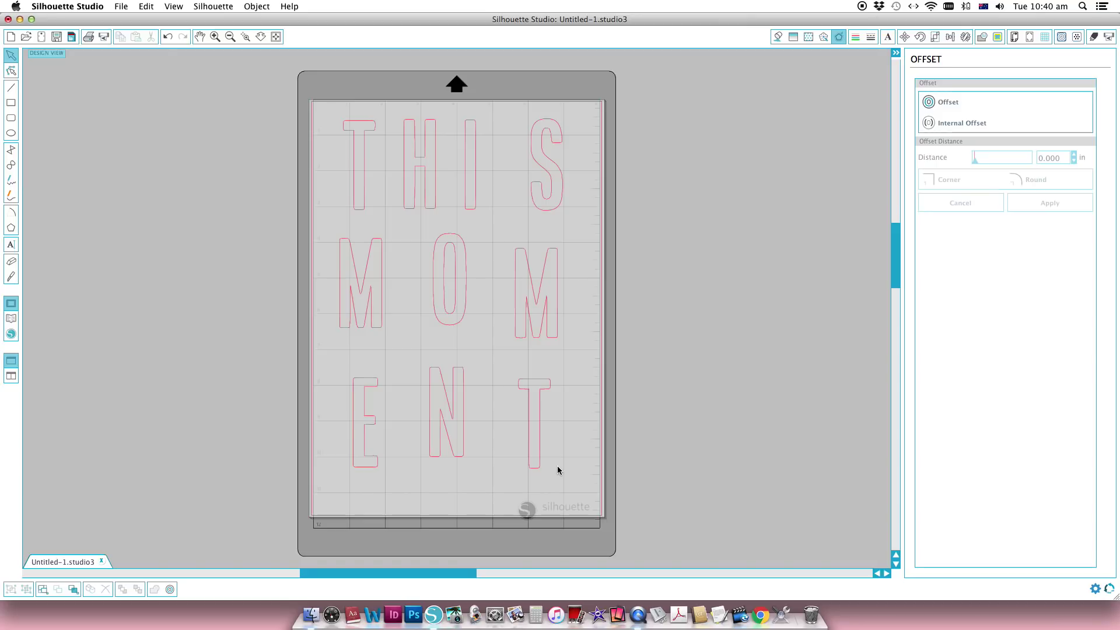
- Select the bottom-row T and preview an outward offset around it
left_click(538, 383)
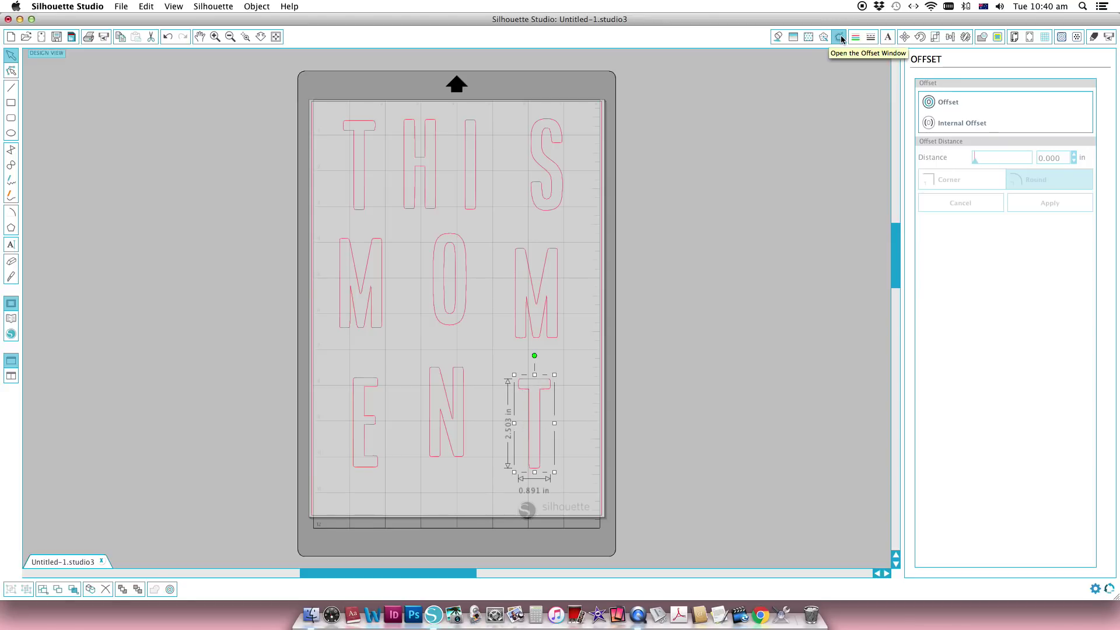
left_click(947, 103)
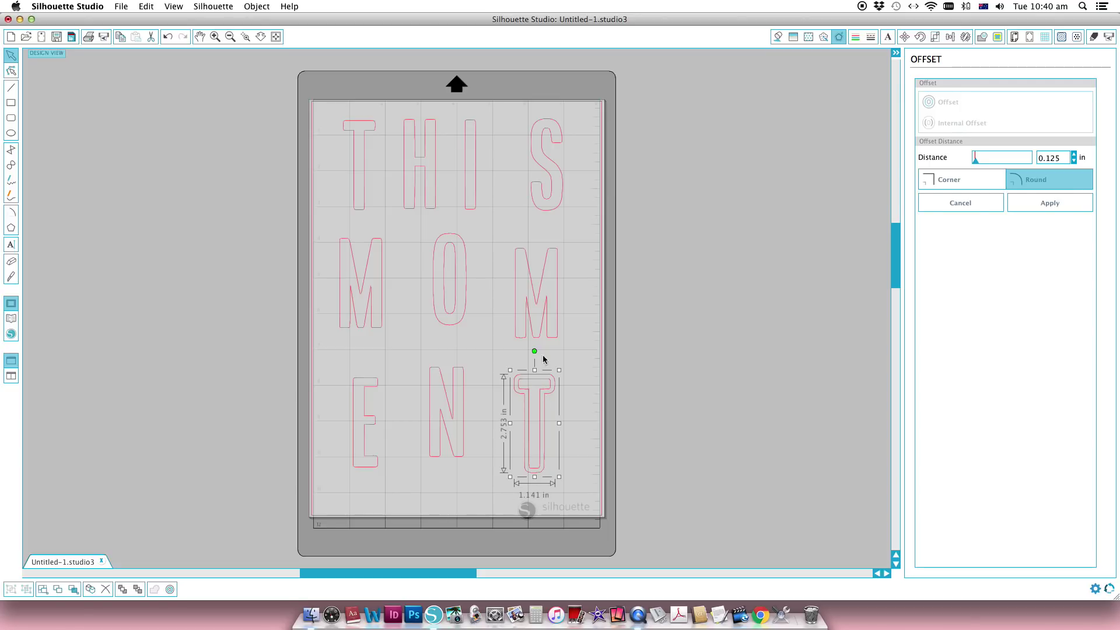
left_click(547, 313)
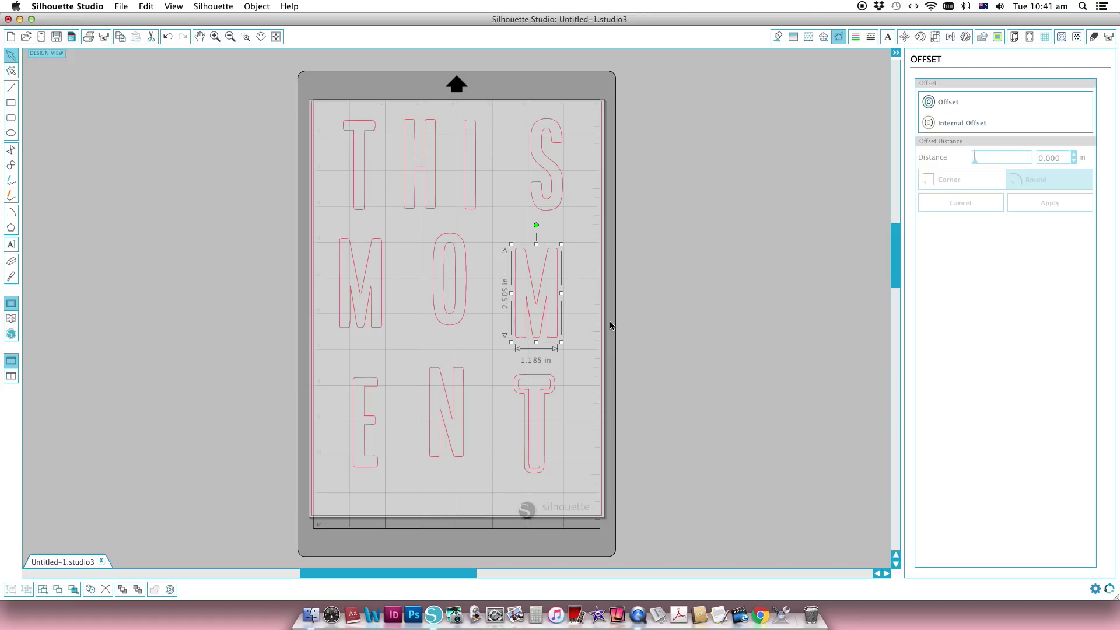
left_click(548, 398)
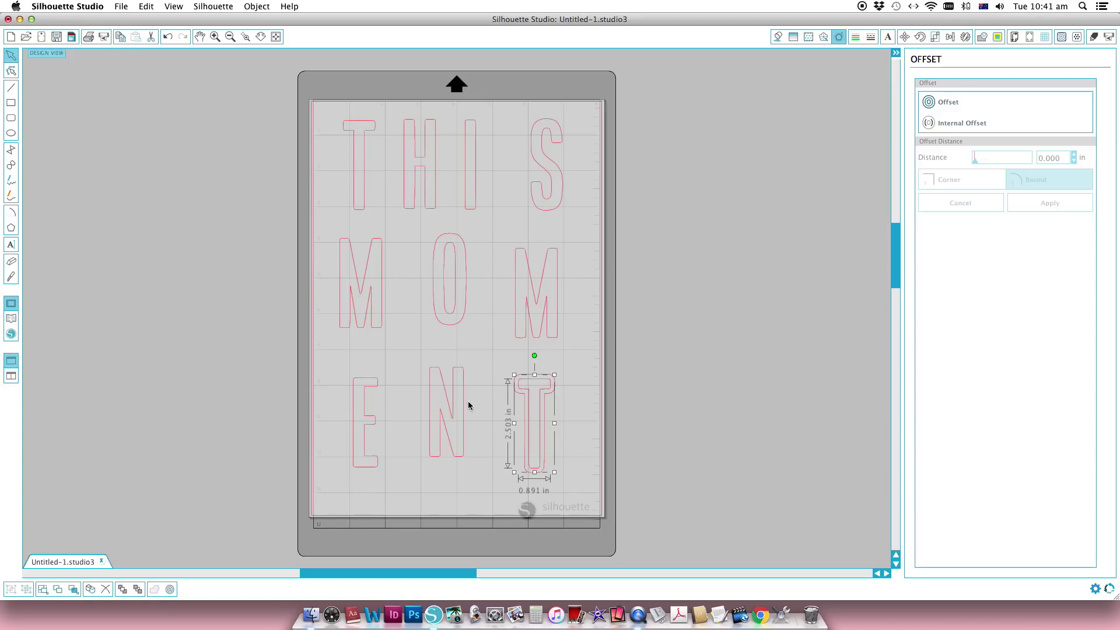
left_click(502, 390)
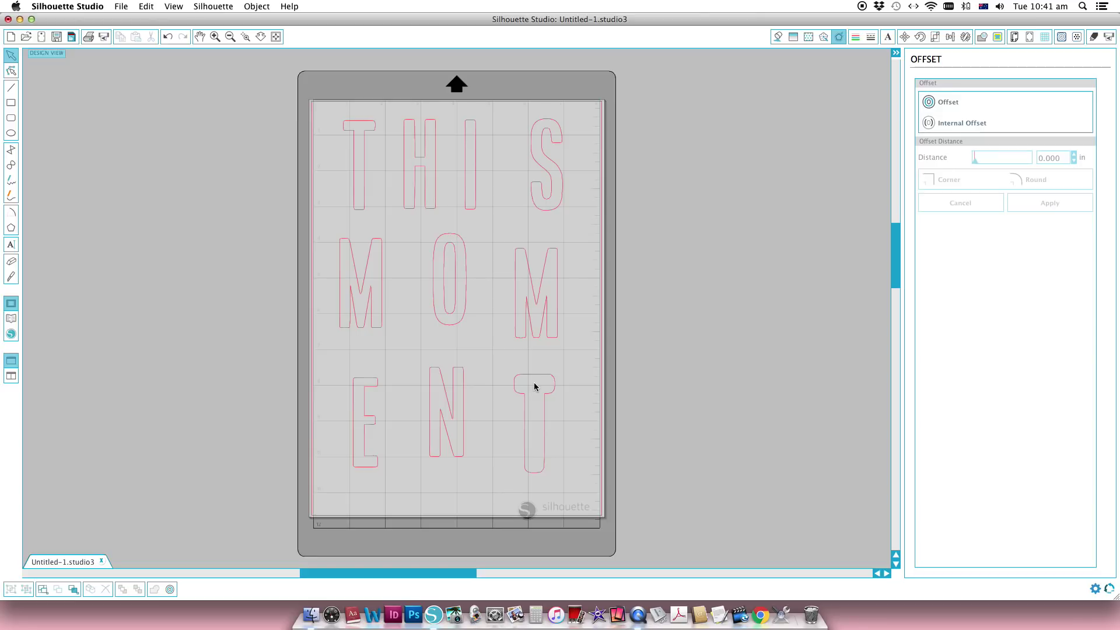
left_click(534, 388)
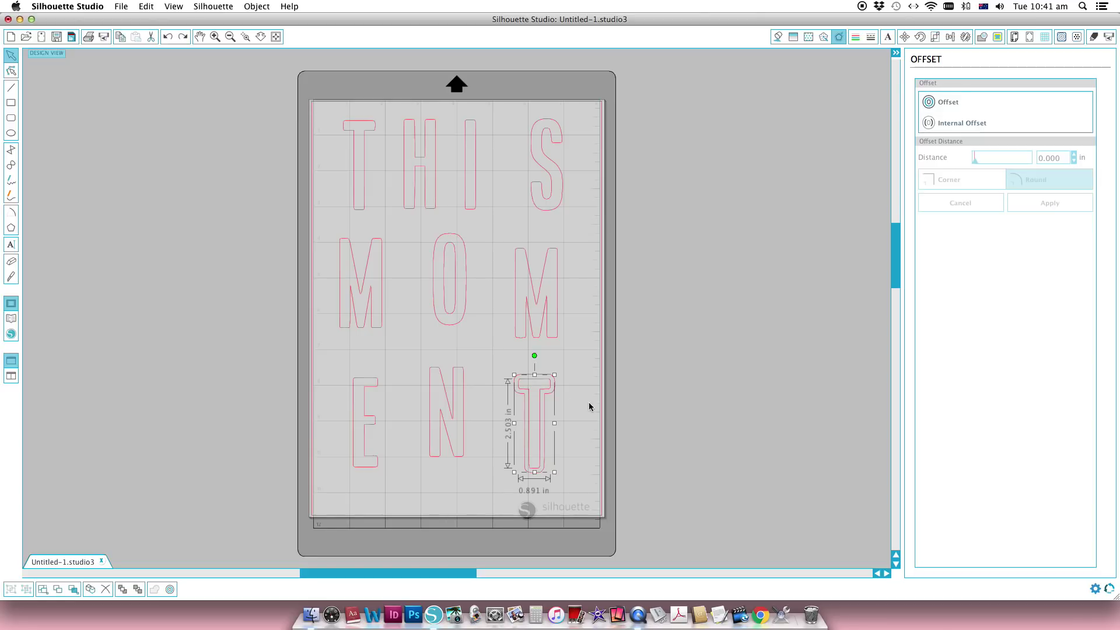
left_click(553, 391)
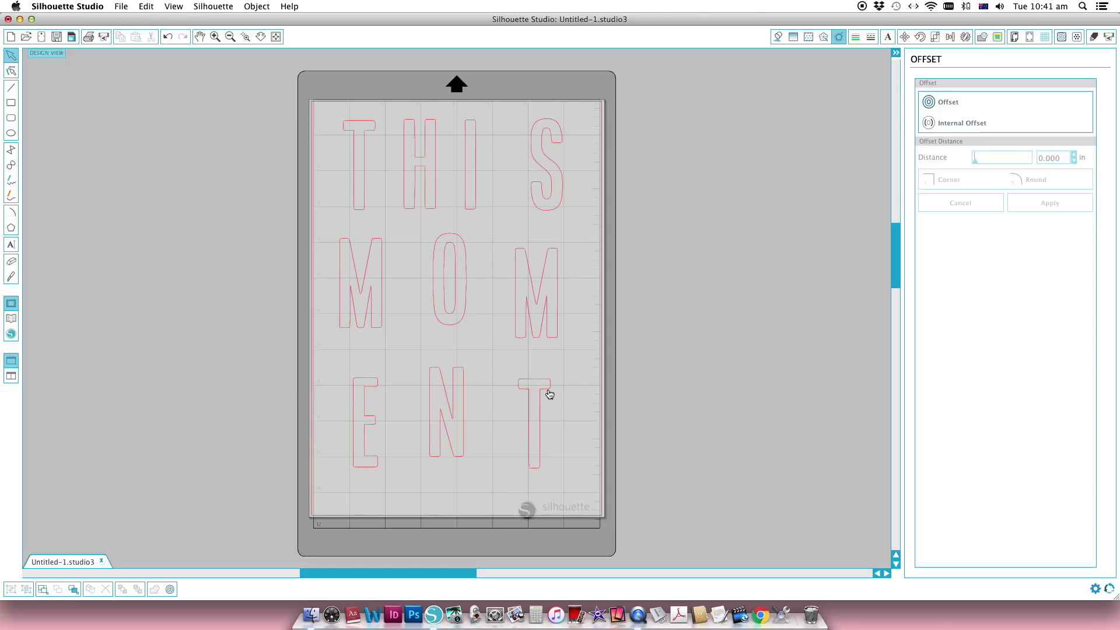
left_click(551, 390)
- Apply a 0.075 in round offset to the T and delete its original outline
left_click(952, 105)
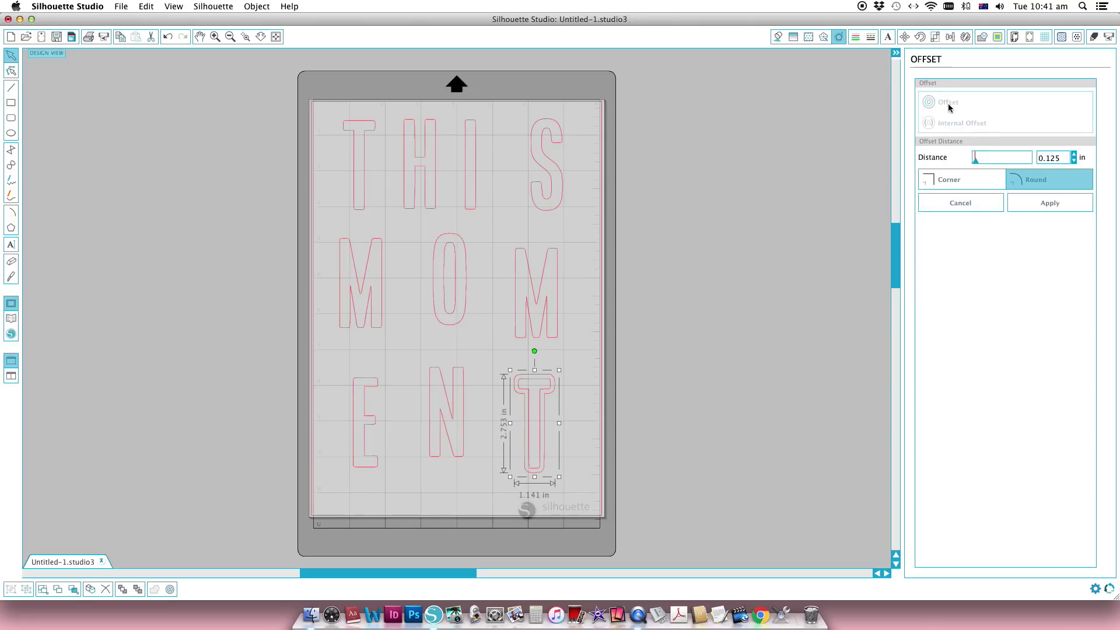
left_click_drag(976, 160, 975, 160)
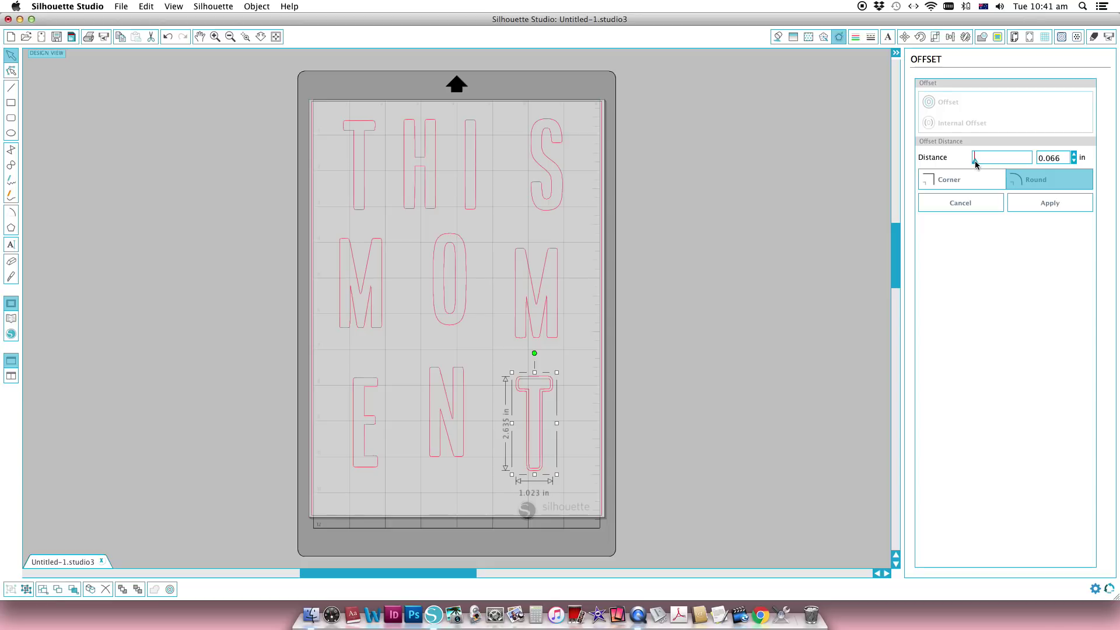
left_click_drag(975, 160, 976, 160)
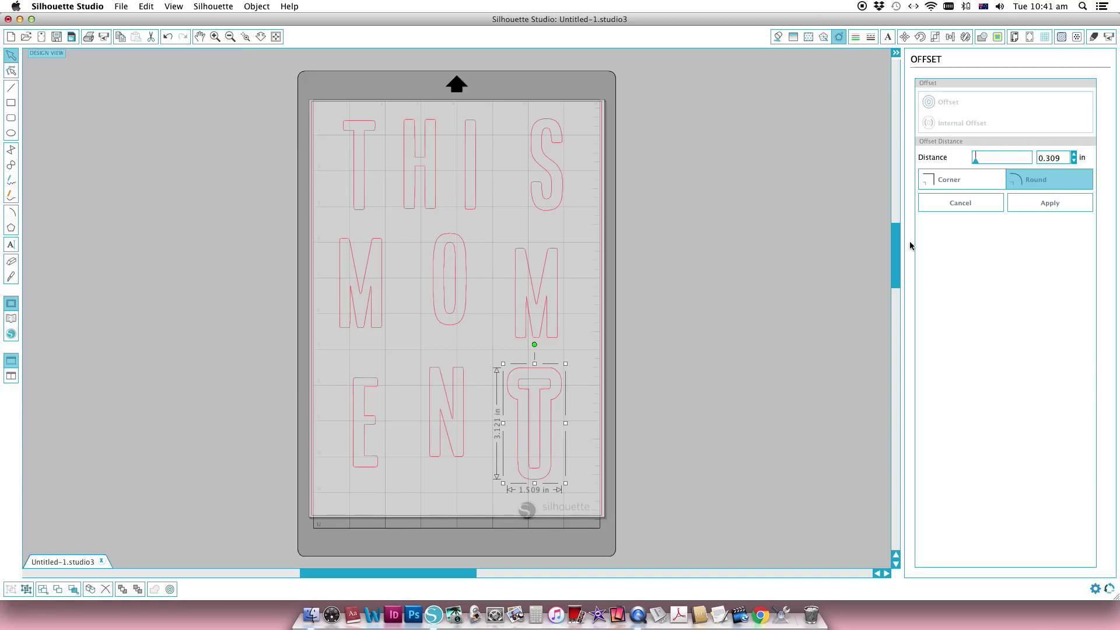
left_click_drag(1047, 158, 1055, 160)
type("0")
left_click(1038, 204)
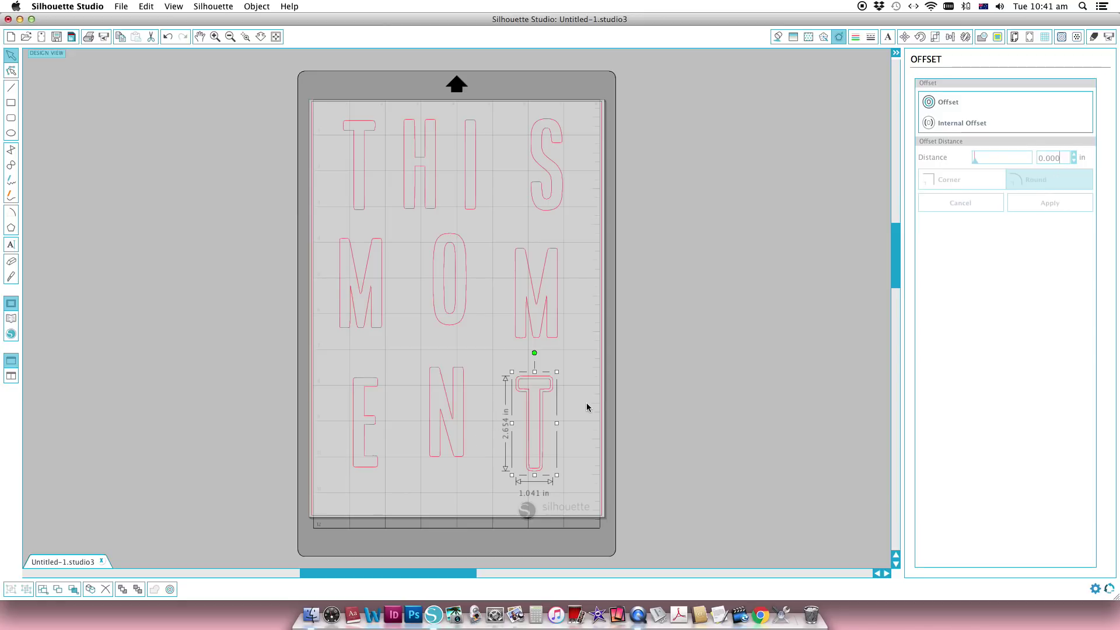
left_click(538, 382)
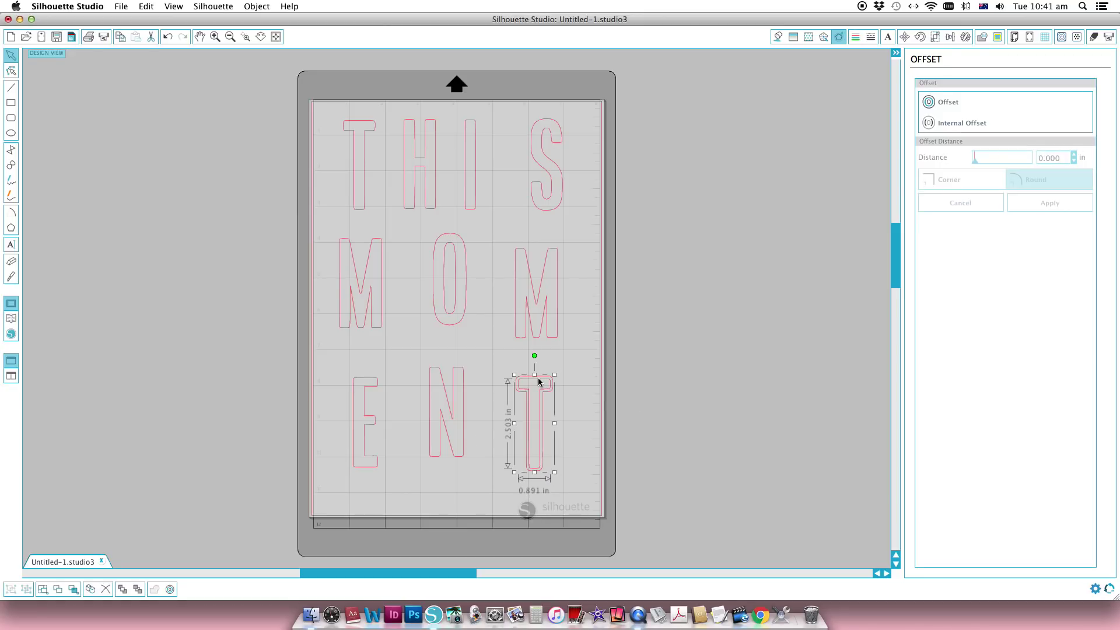
key("Delete")
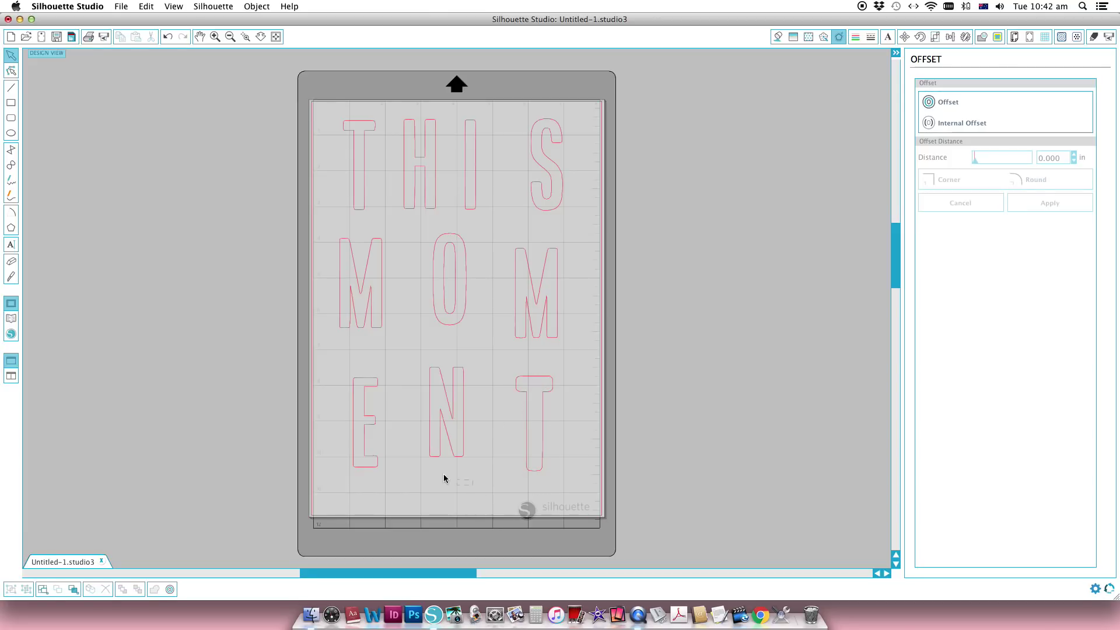
left_click_drag(444, 479, 345, 426)
left_click_drag(393, 278, 333, 233)
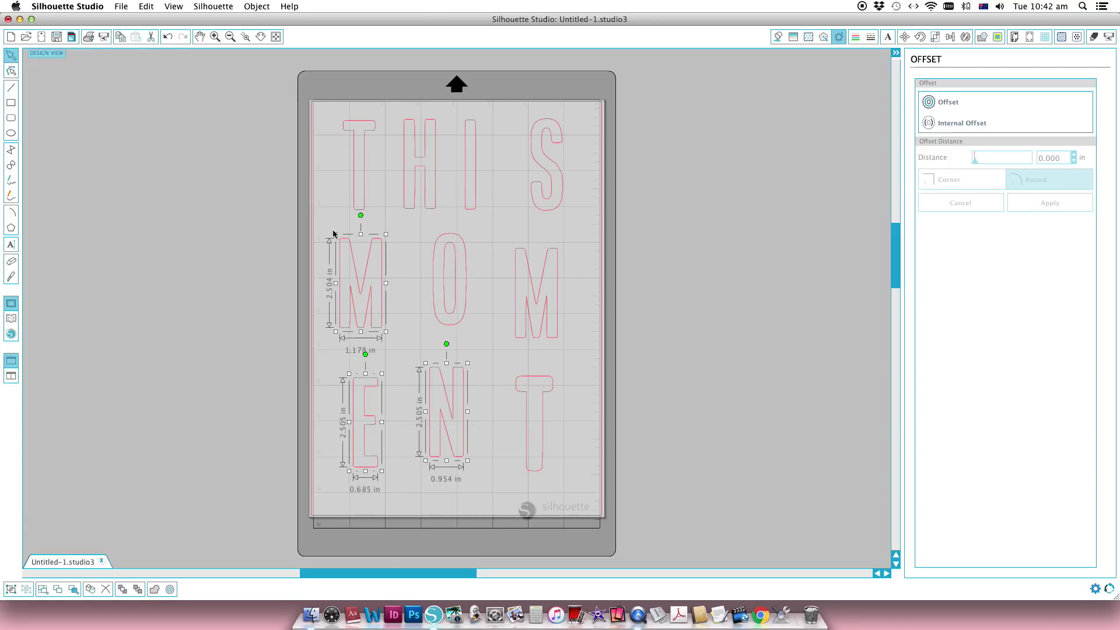
left_click_drag(332, 117, 575, 160)
left_click_drag(570, 310, 563, 318)
key("ctrl+g")
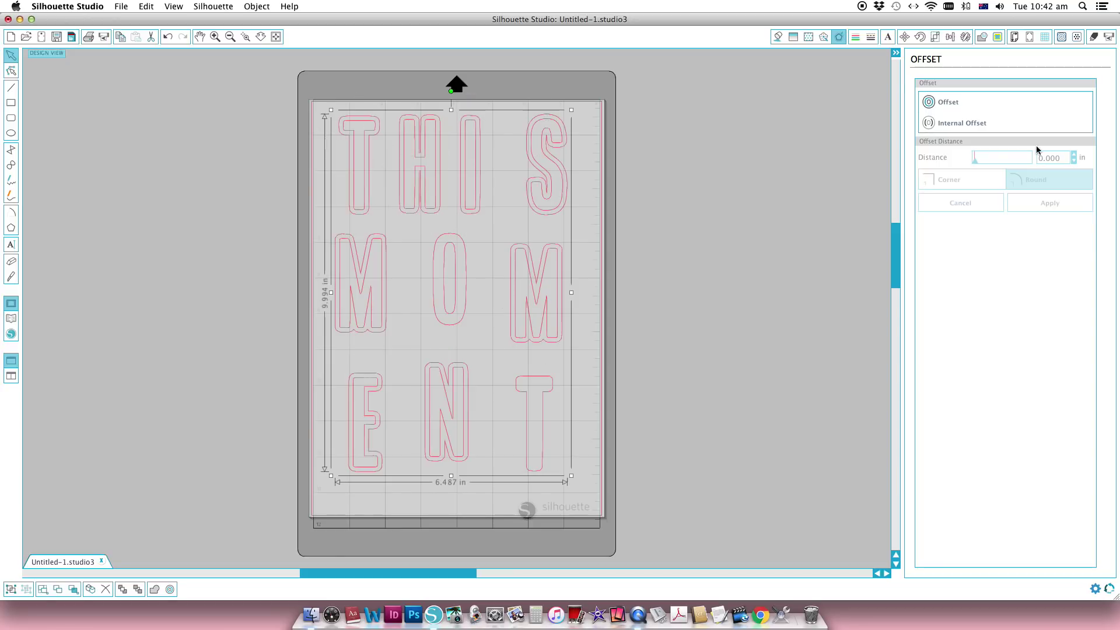
key("ctrl+shift+g")
left_click(556, 252)
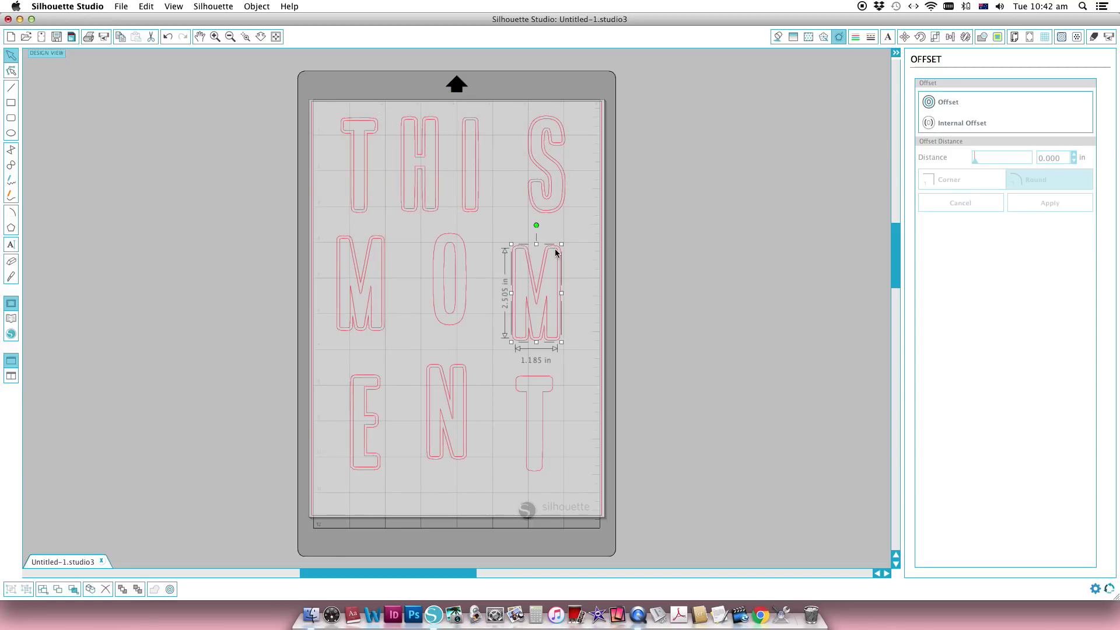
left_click(554, 233)
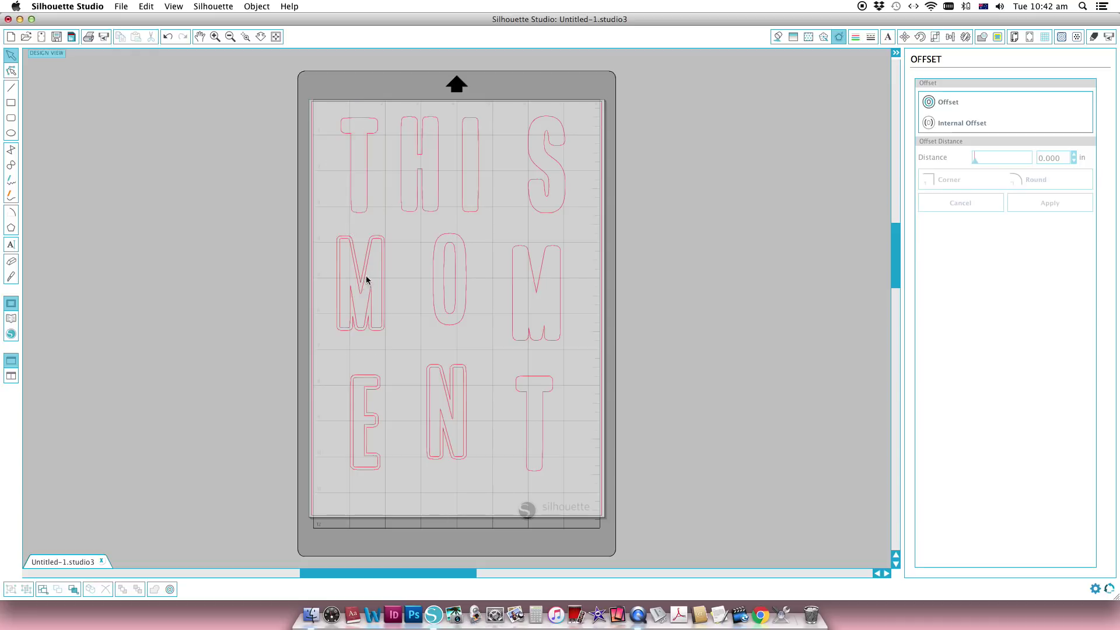
left_click(365, 420)
left_click(427, 383)
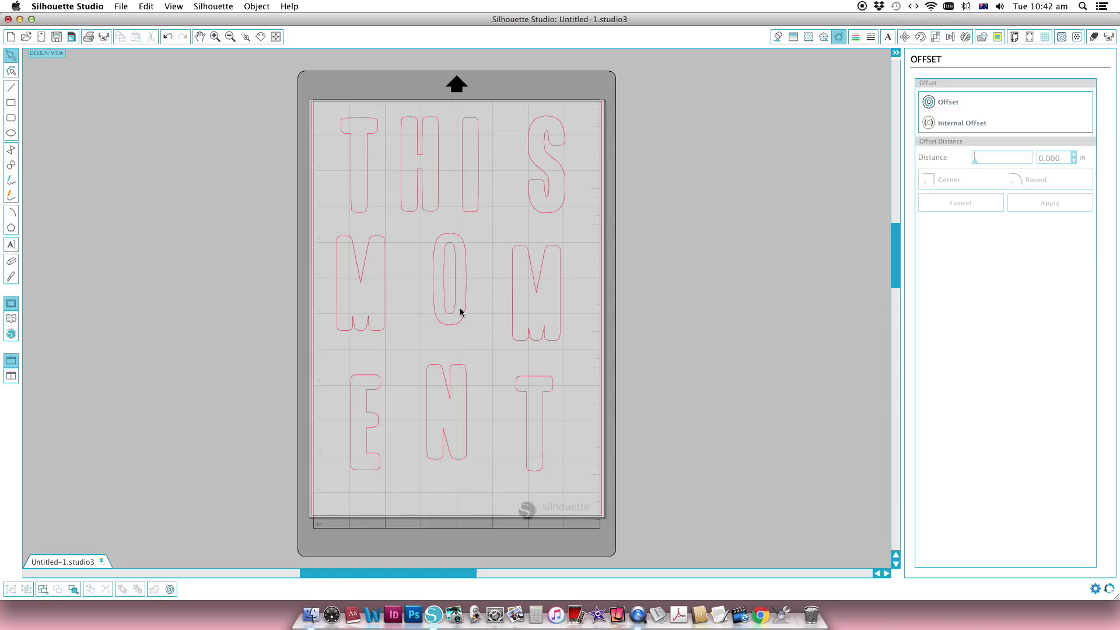
scroll(460, 312, "left", 3)
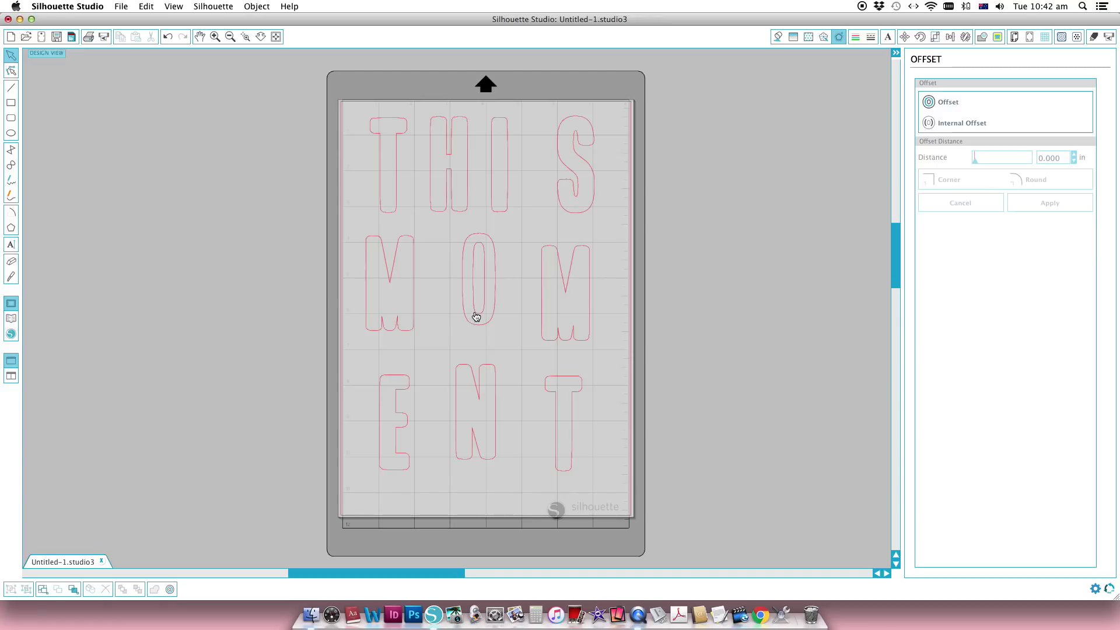
- Add a 0.075 in rounded offset around the O and delete the original O outline
left_click(471, 323)
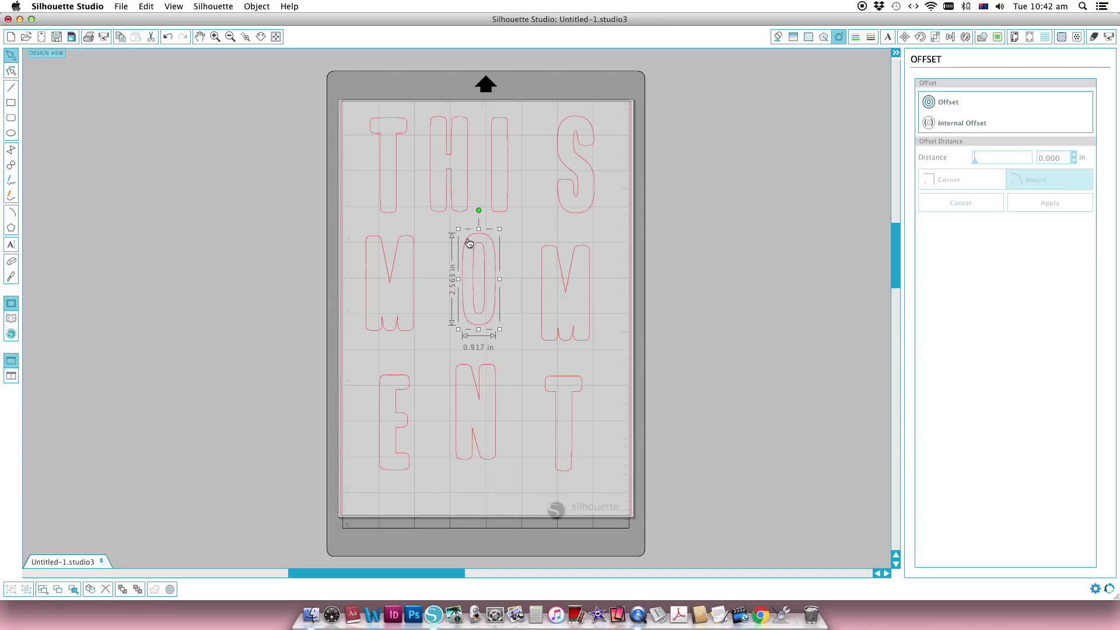
left_click(948, 103)
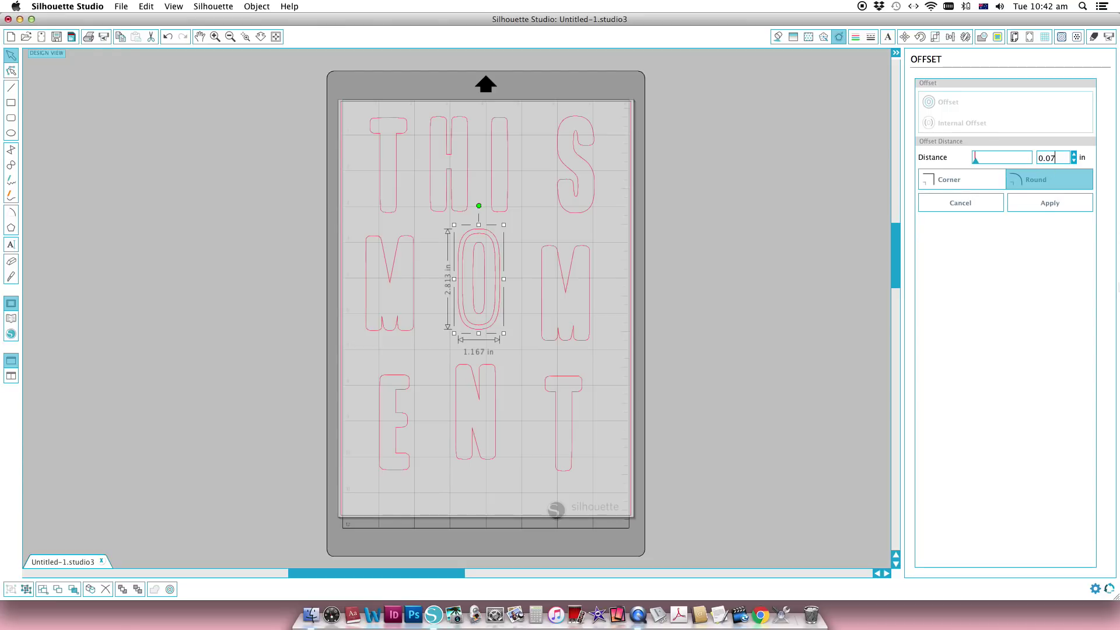
left_click(1038, 203)
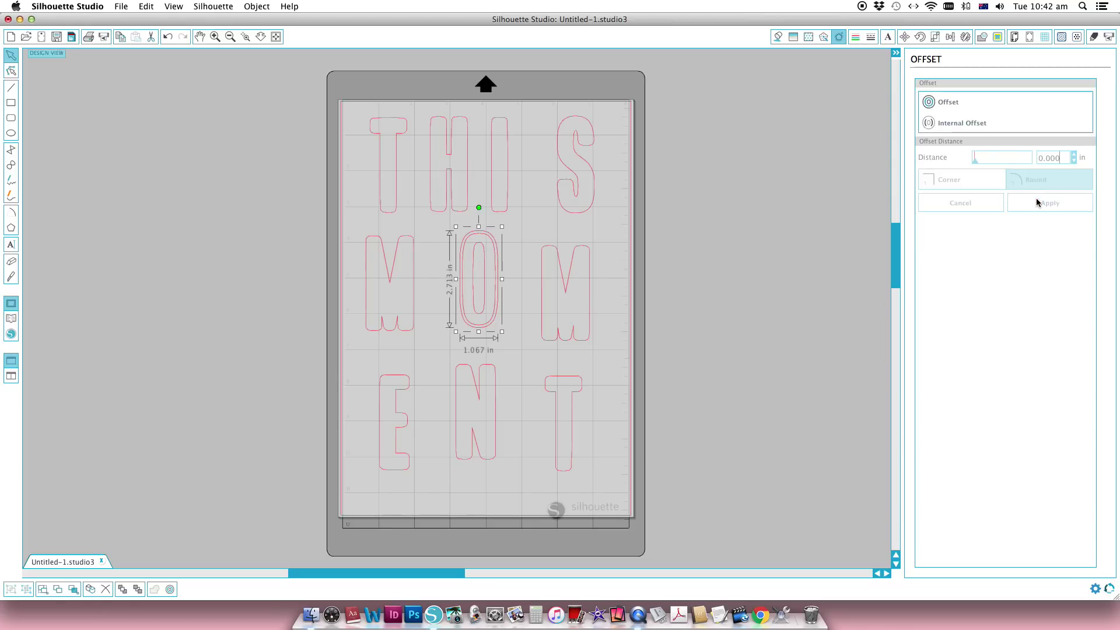
left_click(487, 239)
key("Delete")
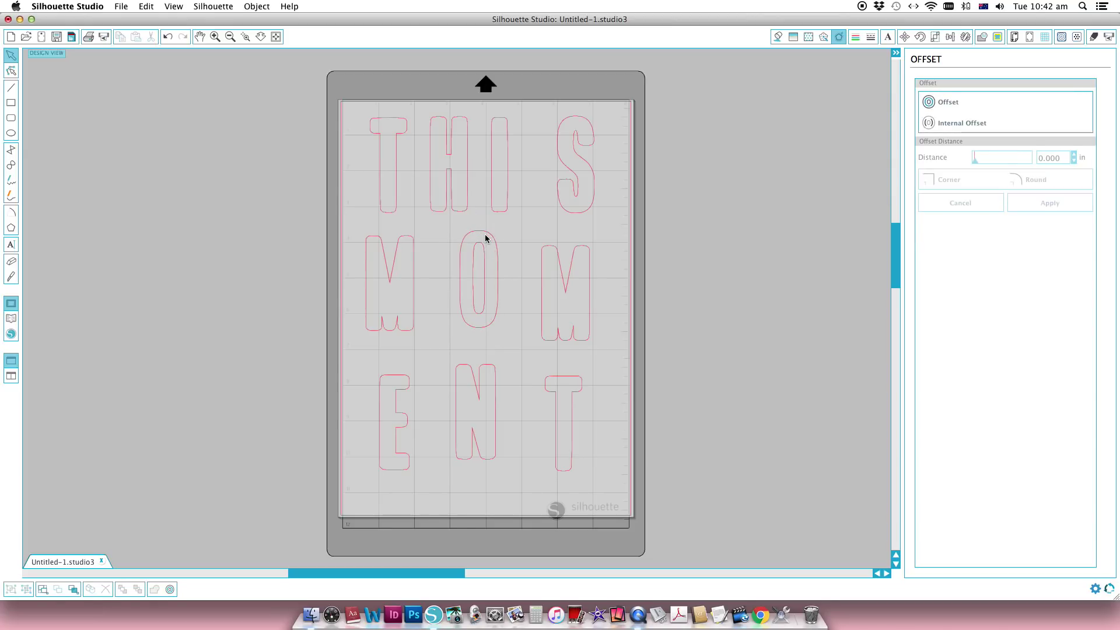
- Replace the O's inner hole with a 0.075 in round internal offset line
left_click(482, 247)
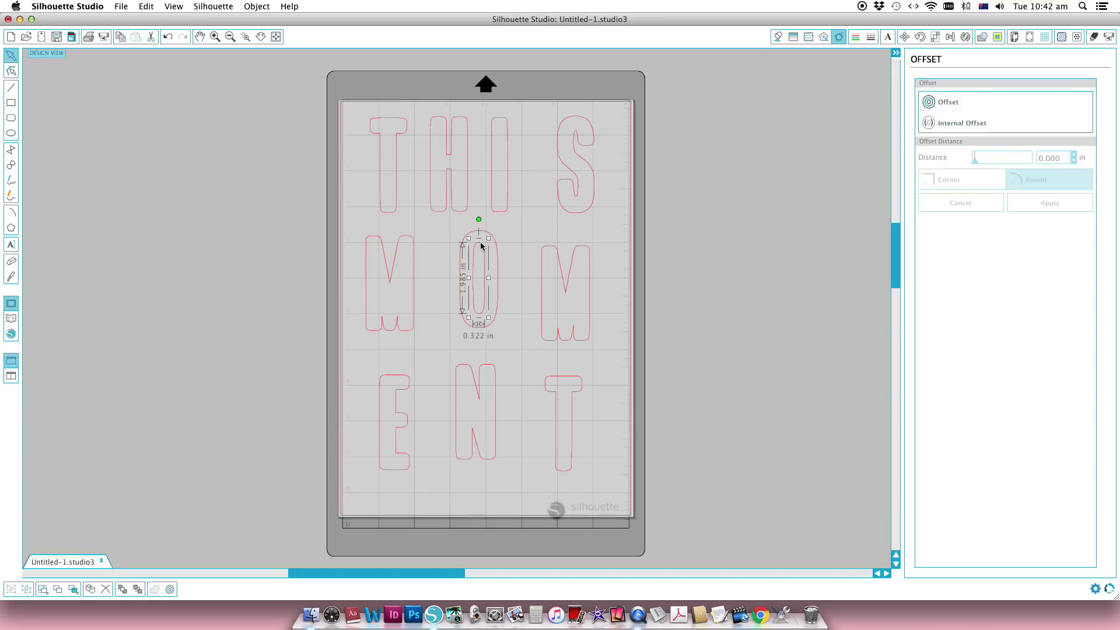
left_click(950, 124)
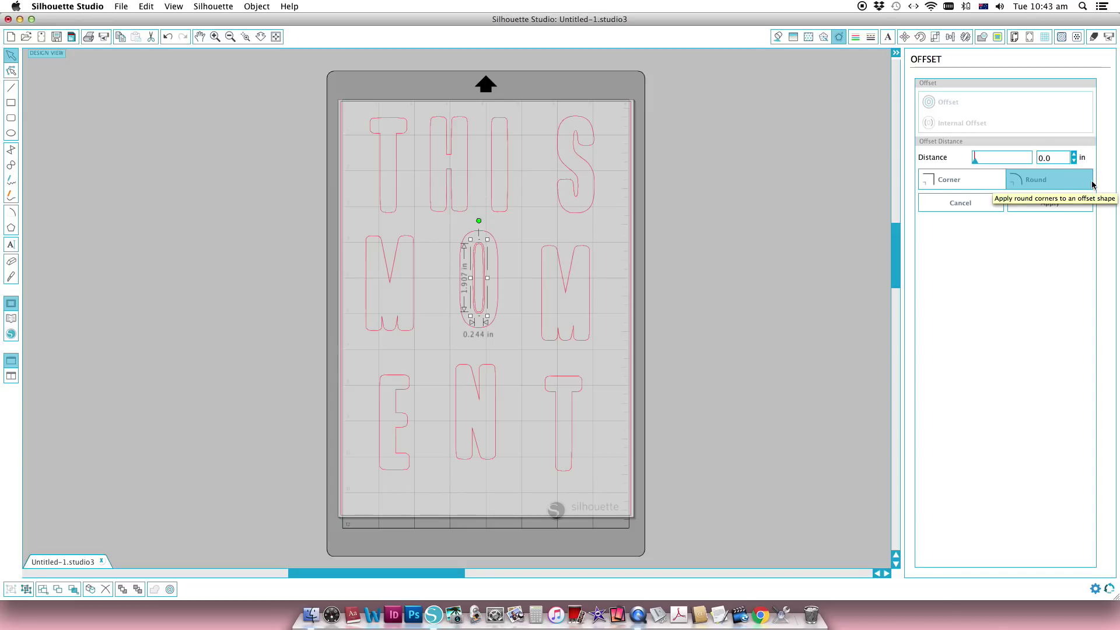
left_click(1049, 203)
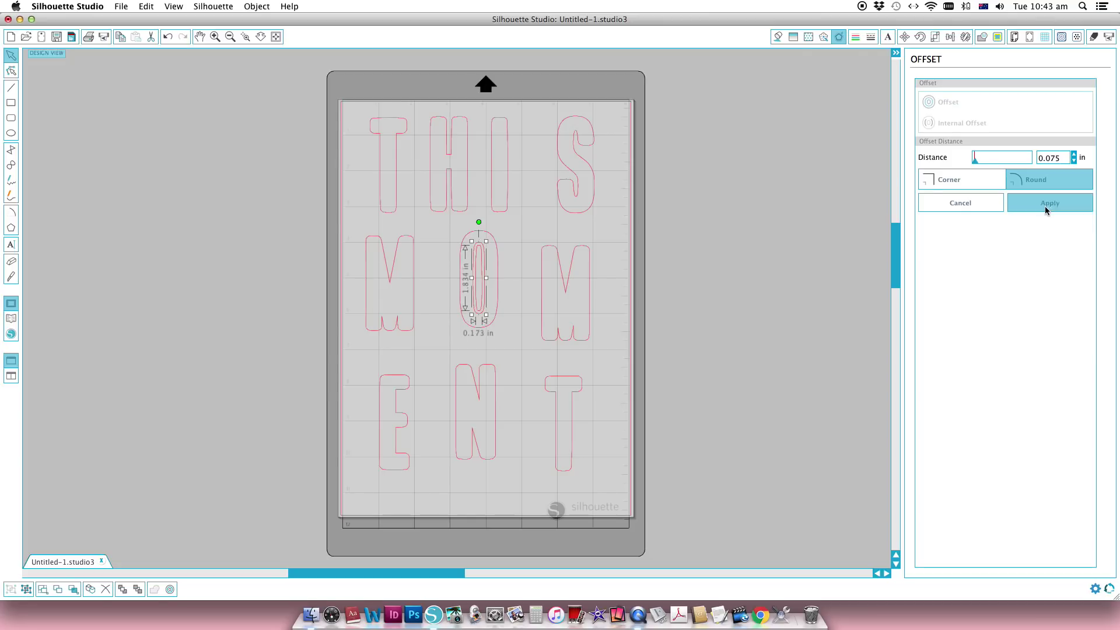
left_click(484, 248)
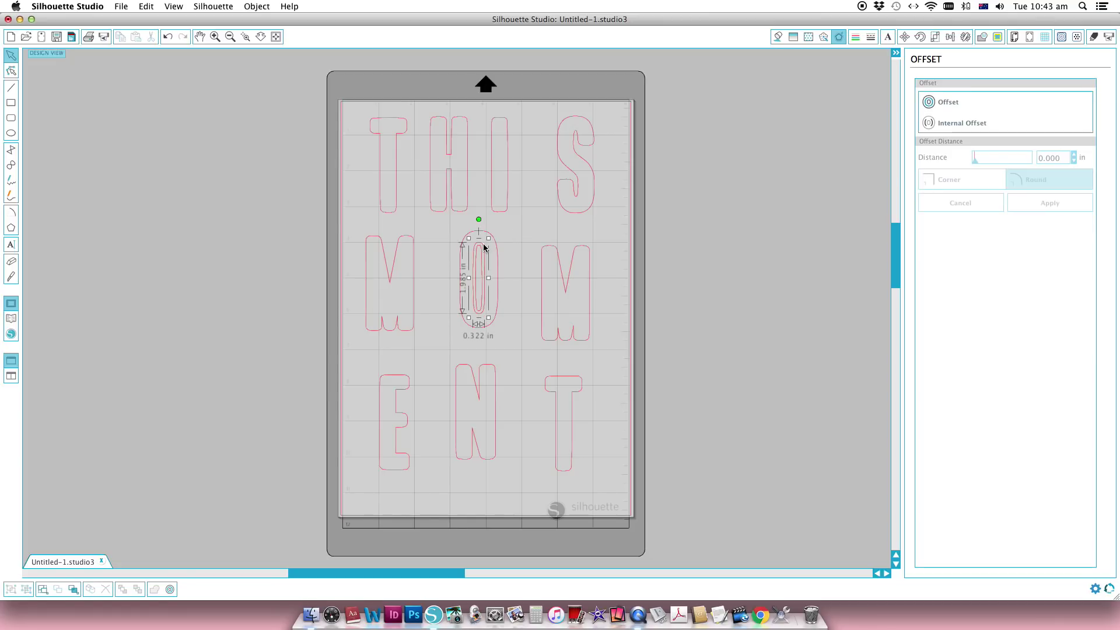
key("Delete")
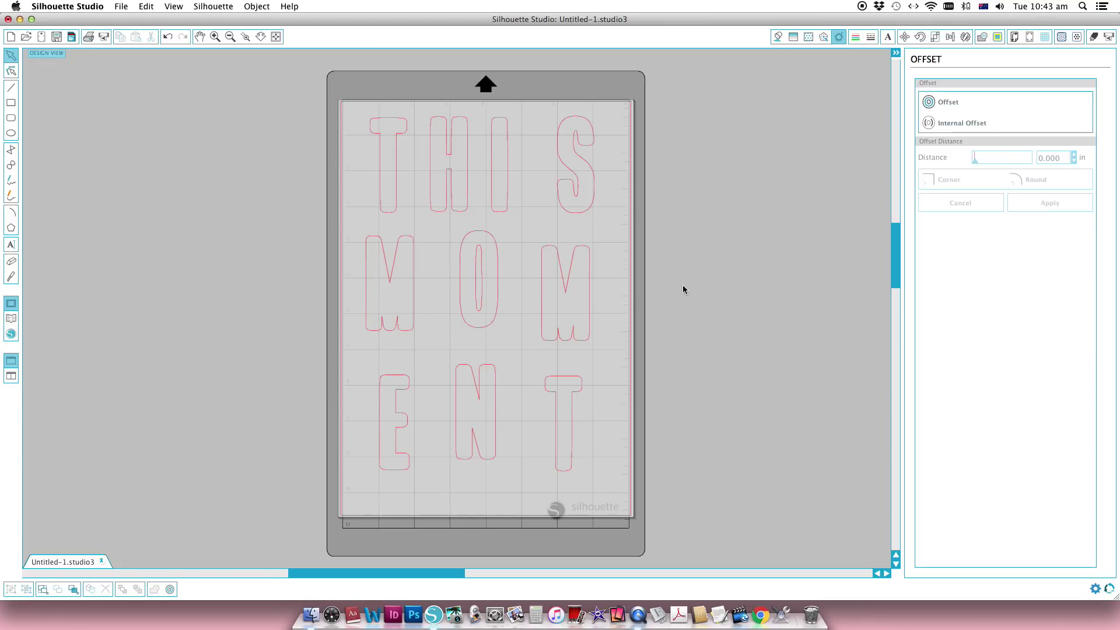
- Move the H, I and S up and closer together in the THIS row
left_click(376, 155)
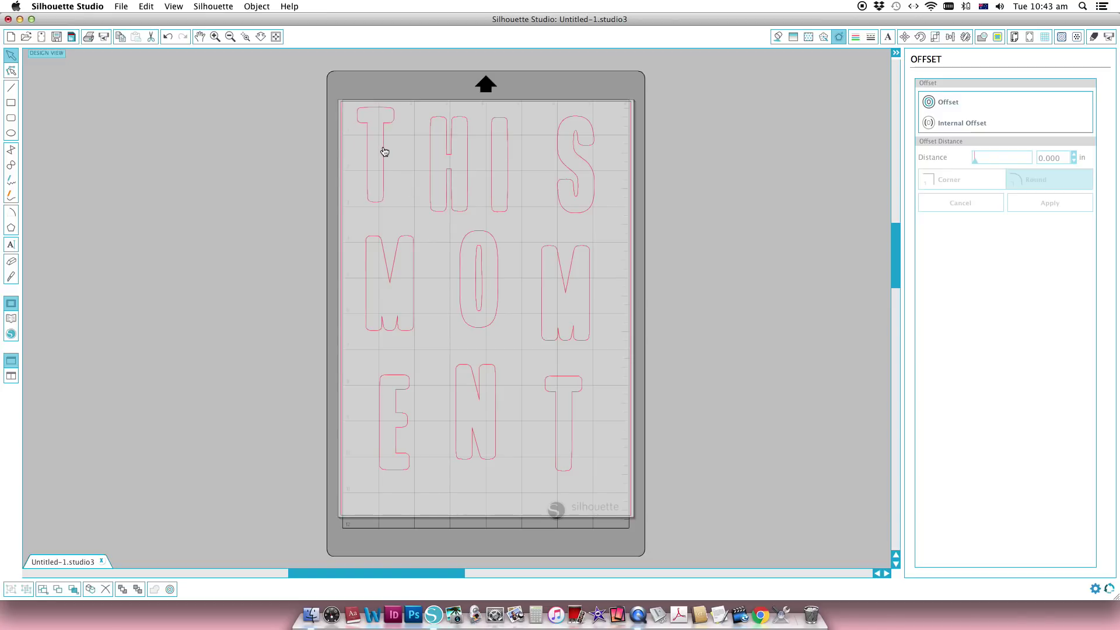
left_click(453, 164)
left_click_drag(452, 154, 451, 146)
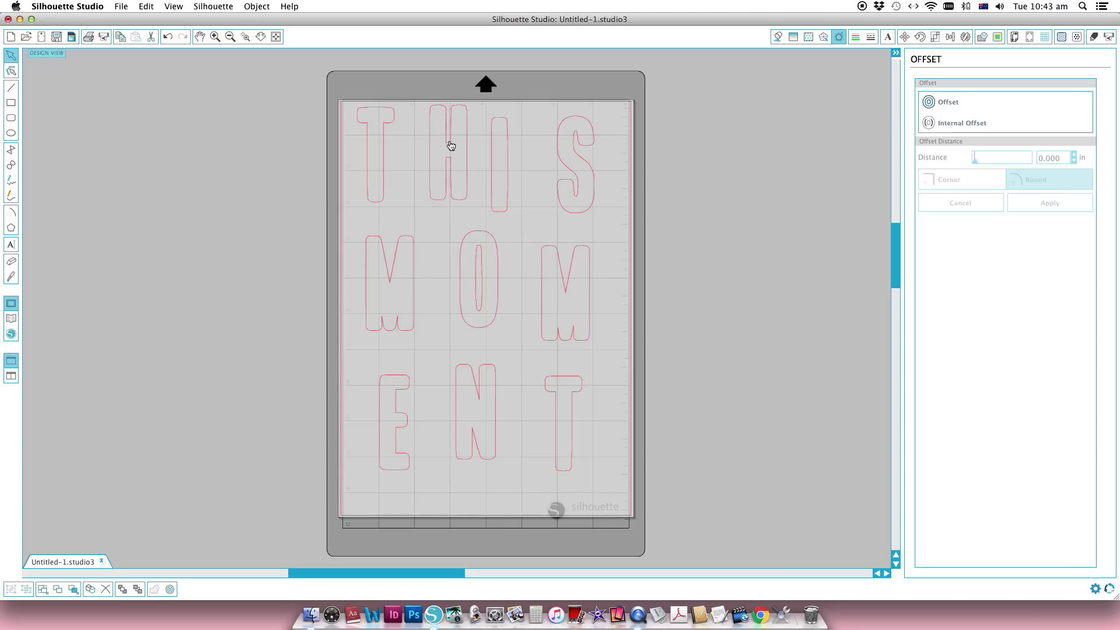
left_click(454, 222)
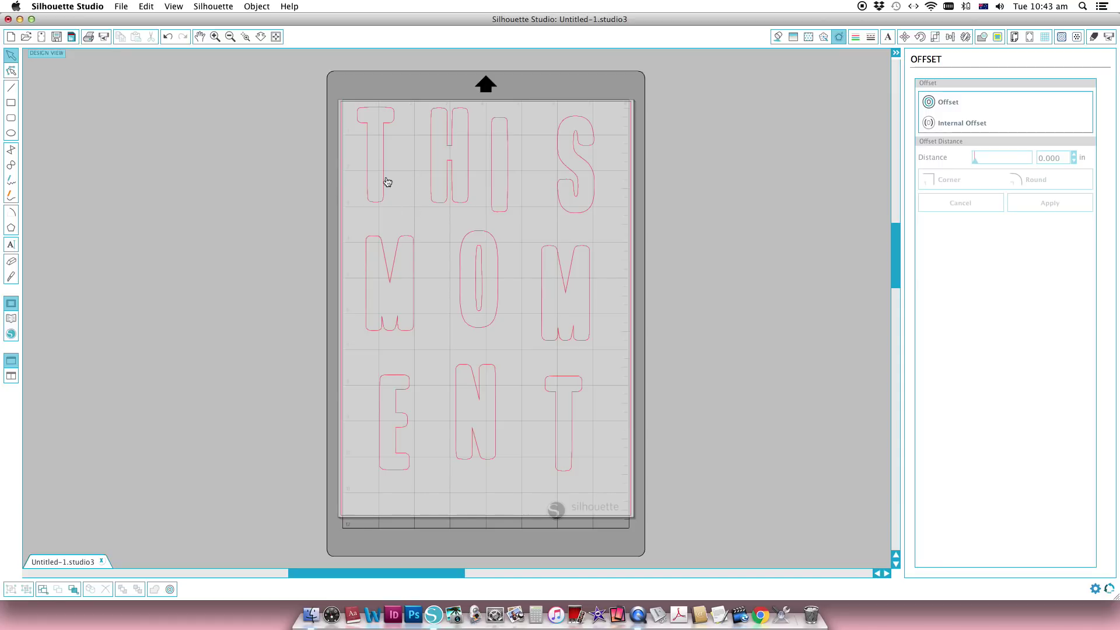
left_click_drag(509, 171, 515, 160)
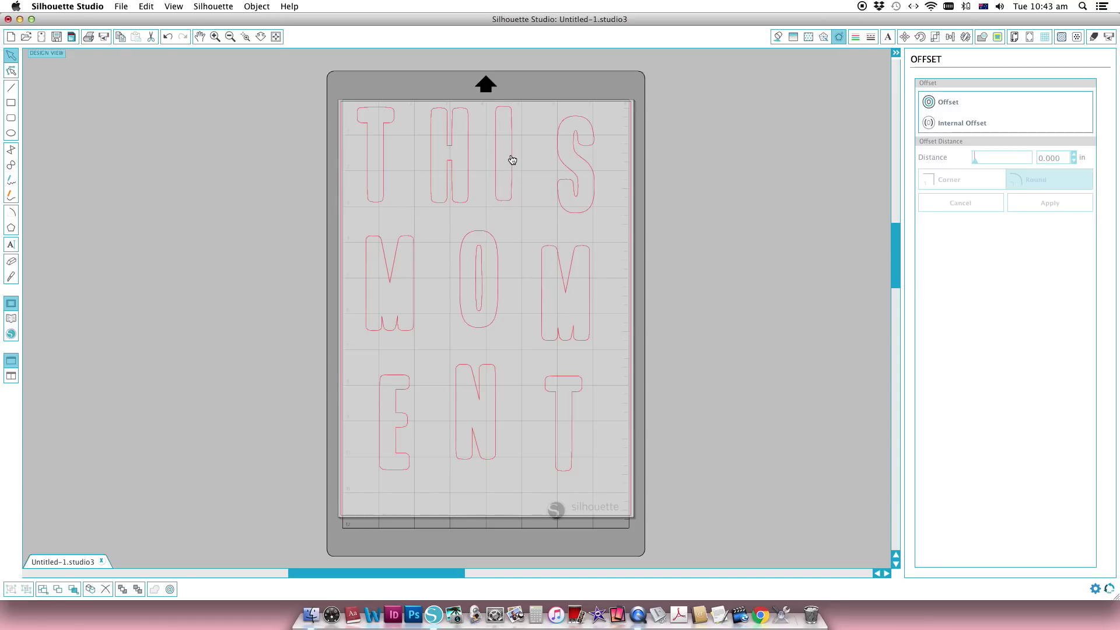
left_click(540, 159)
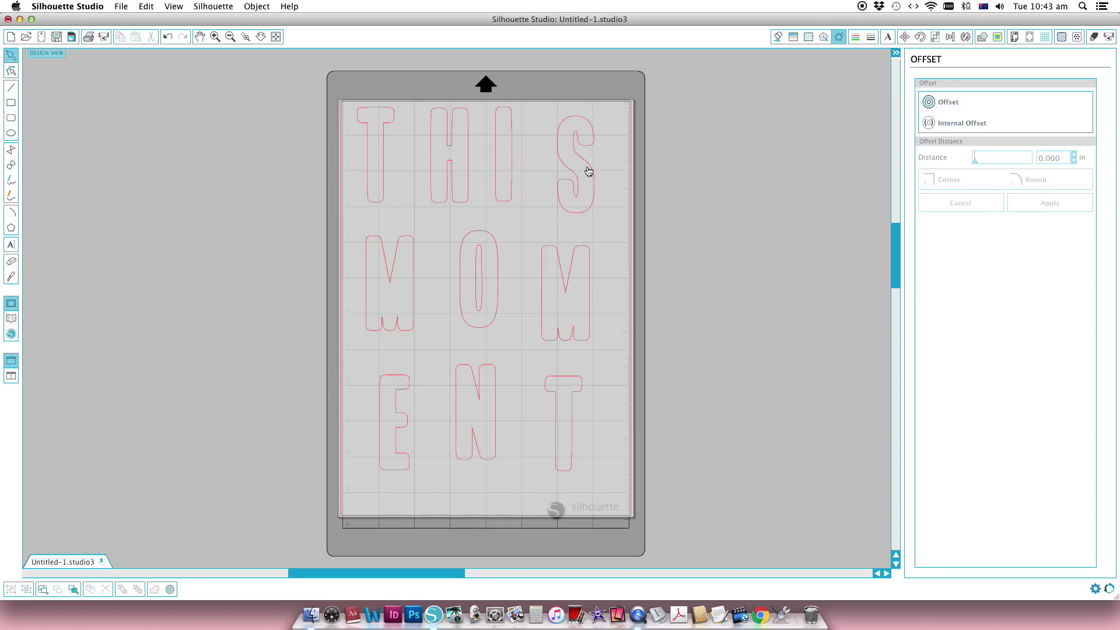
left_click_drag(588, 171, 566, 157)
left_click(371, 247)
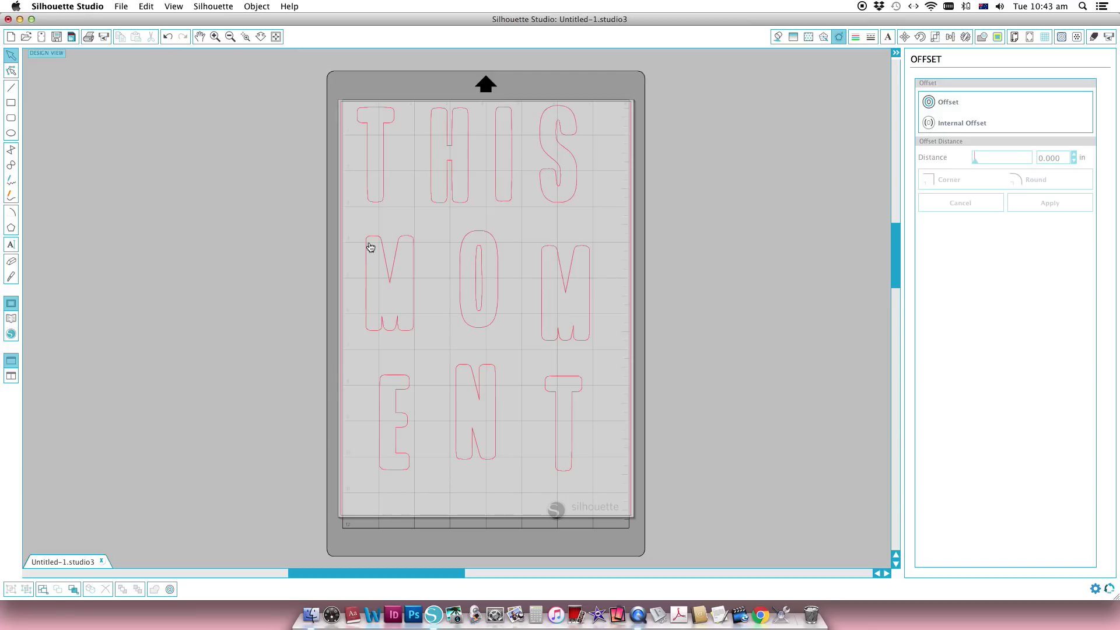
- Pull the M, O and M together in the middle row and shift E and N down-left
left_click_drag(385, 288, 383, 294)
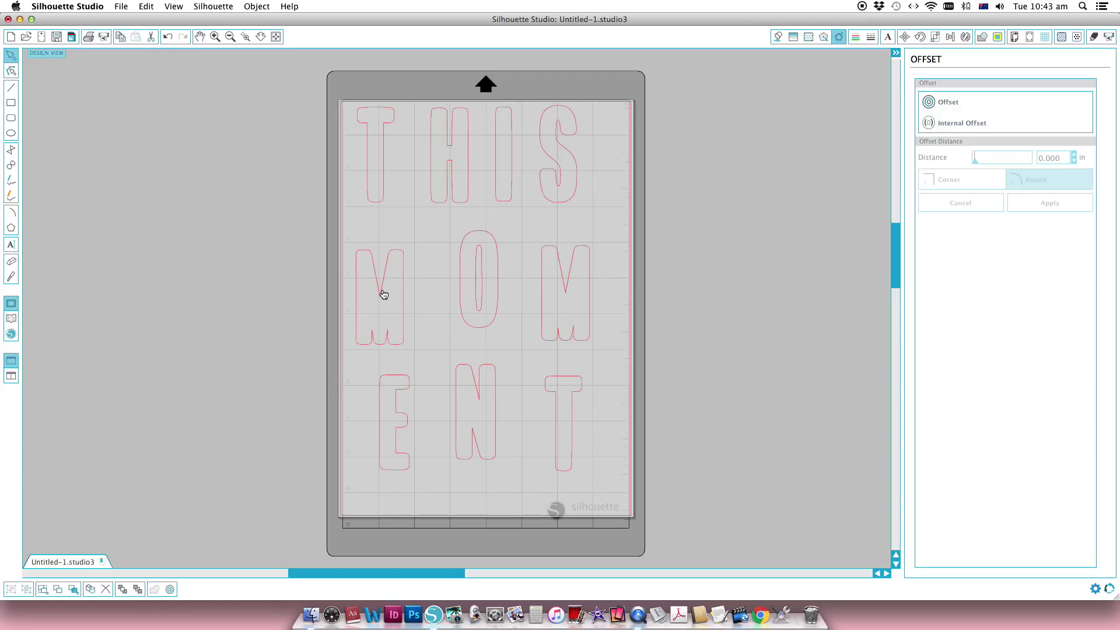
left_click(455, 273)
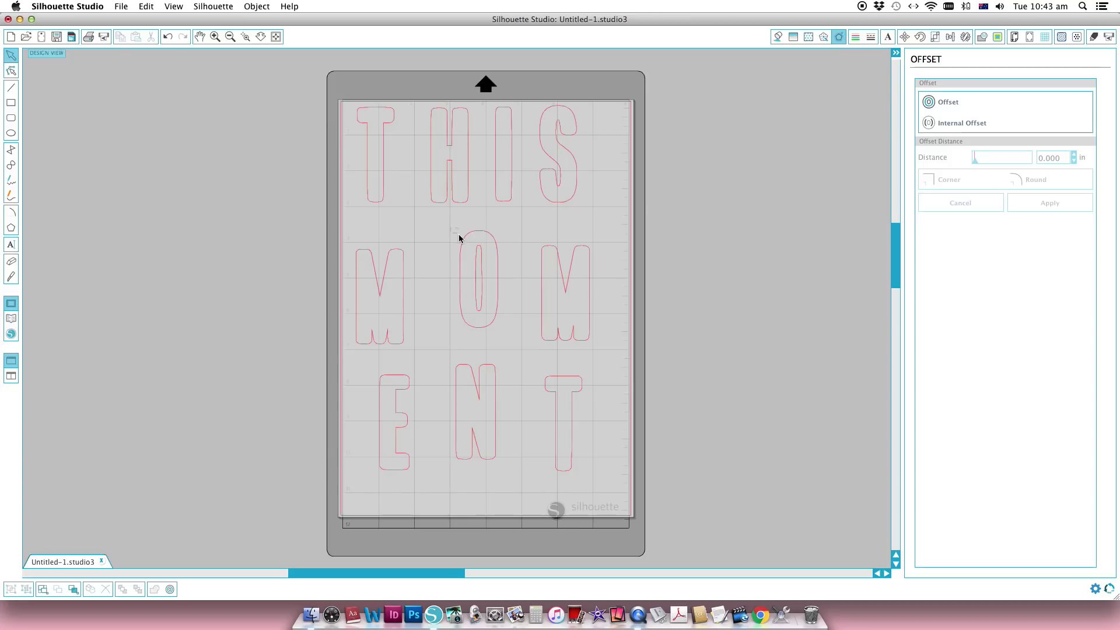
left_click(502, 277)
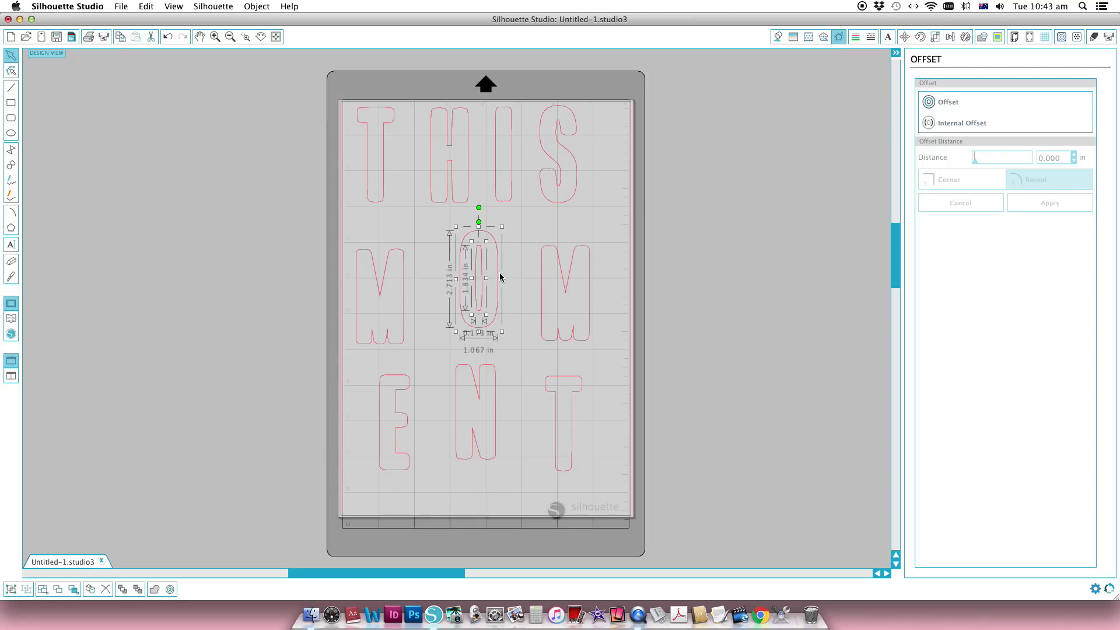
left_click_drag(484, 266, 457, 283)
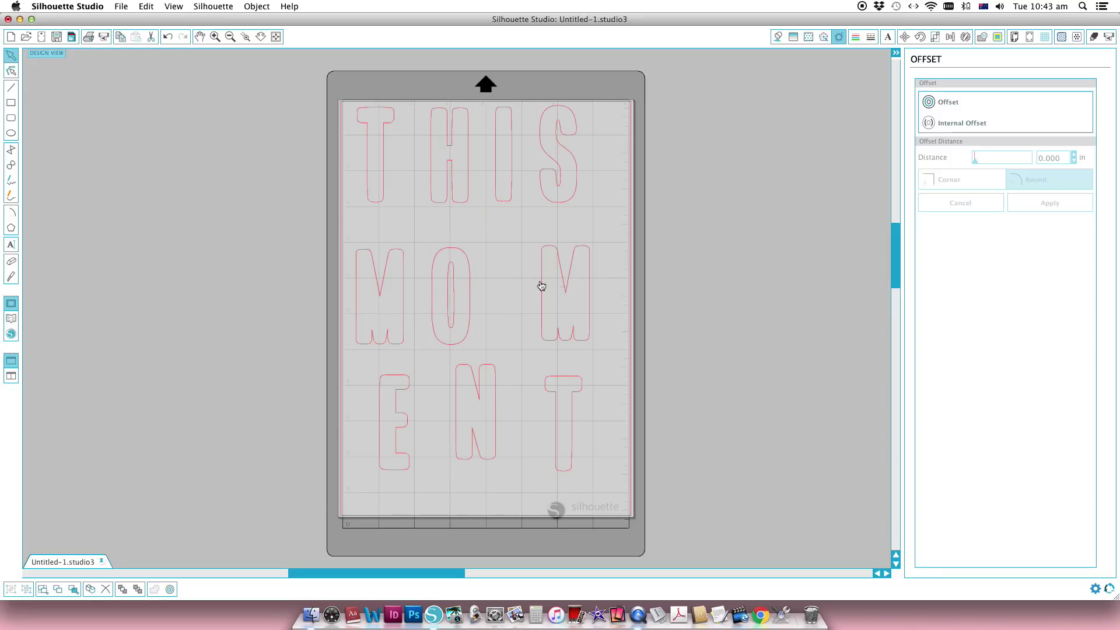
left_click_drag(542, 286, 526, 287)
left_click(390, 411)
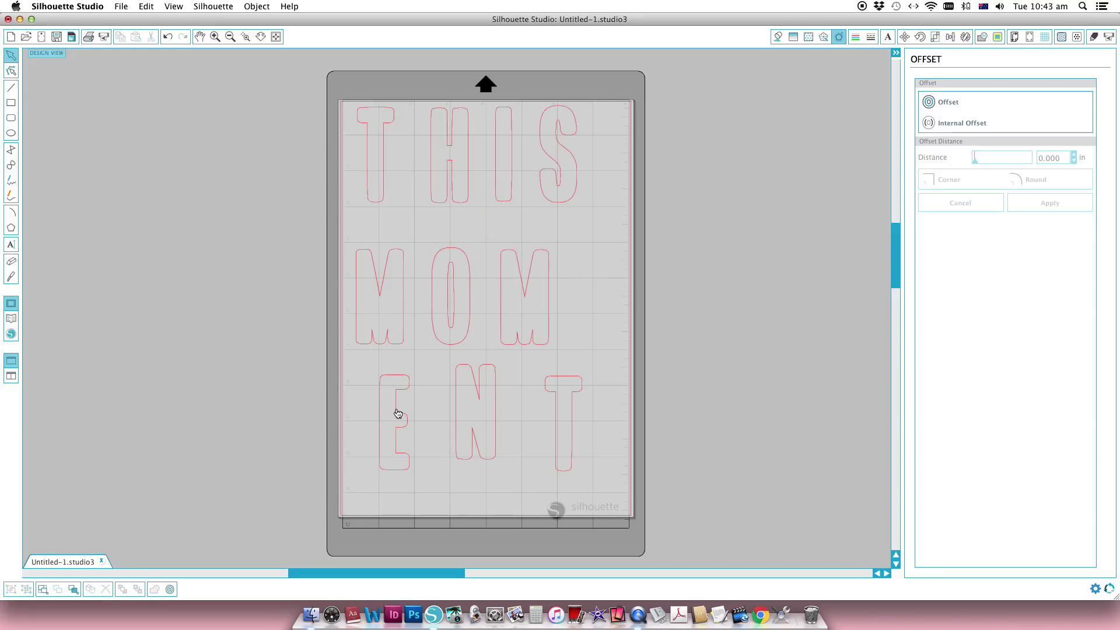
left_click_drag(398, 413, 383, 433)
left_click(422, 419)
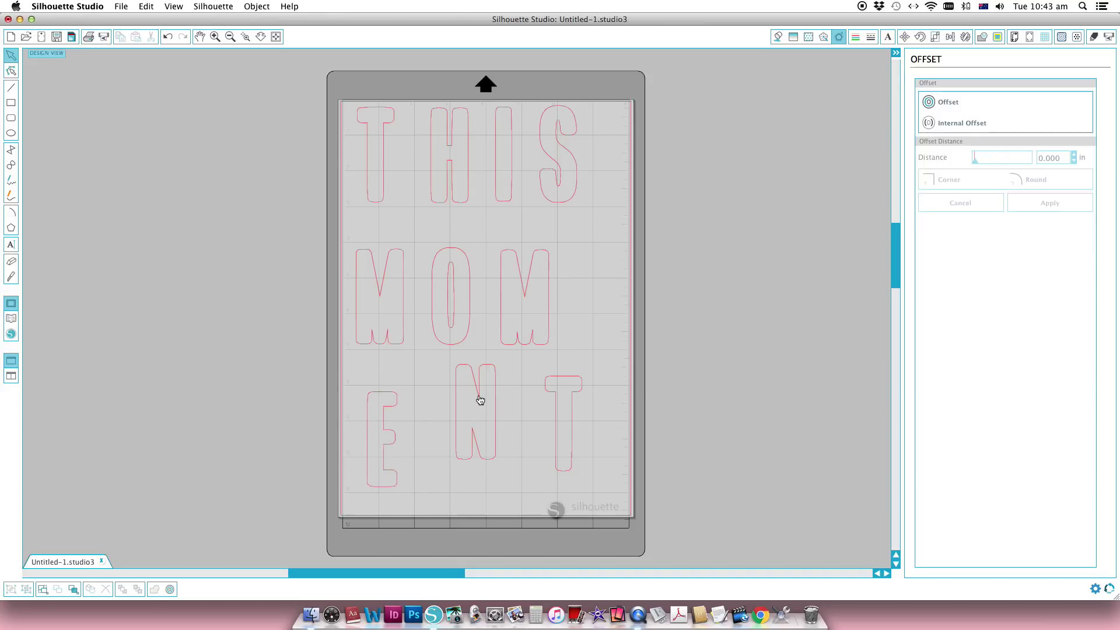
left_click_drag(481, 401, 454, 425)
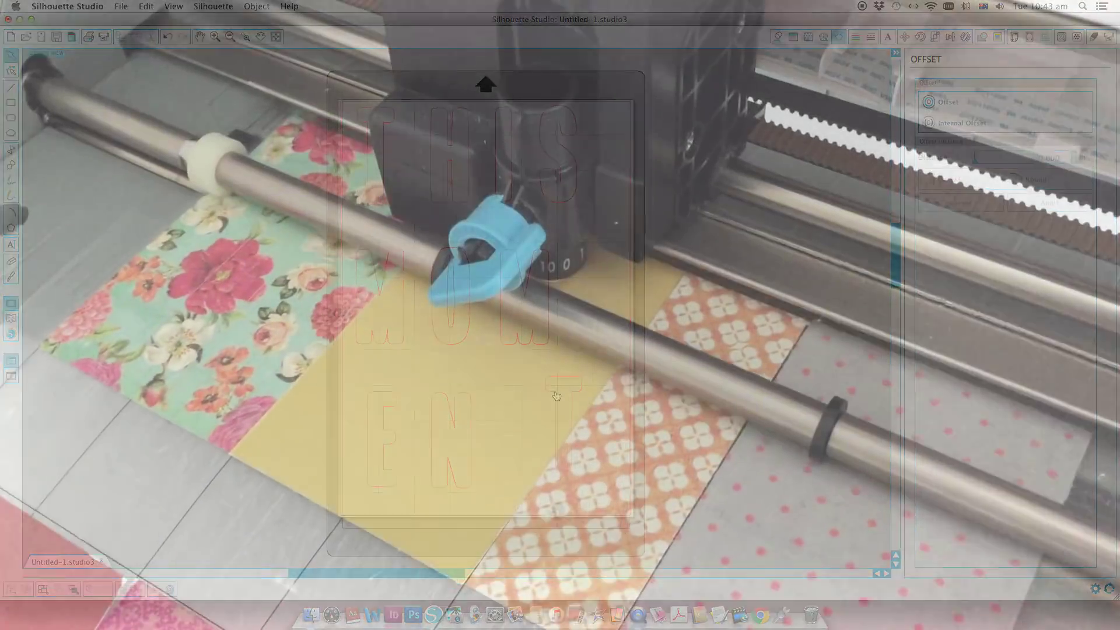